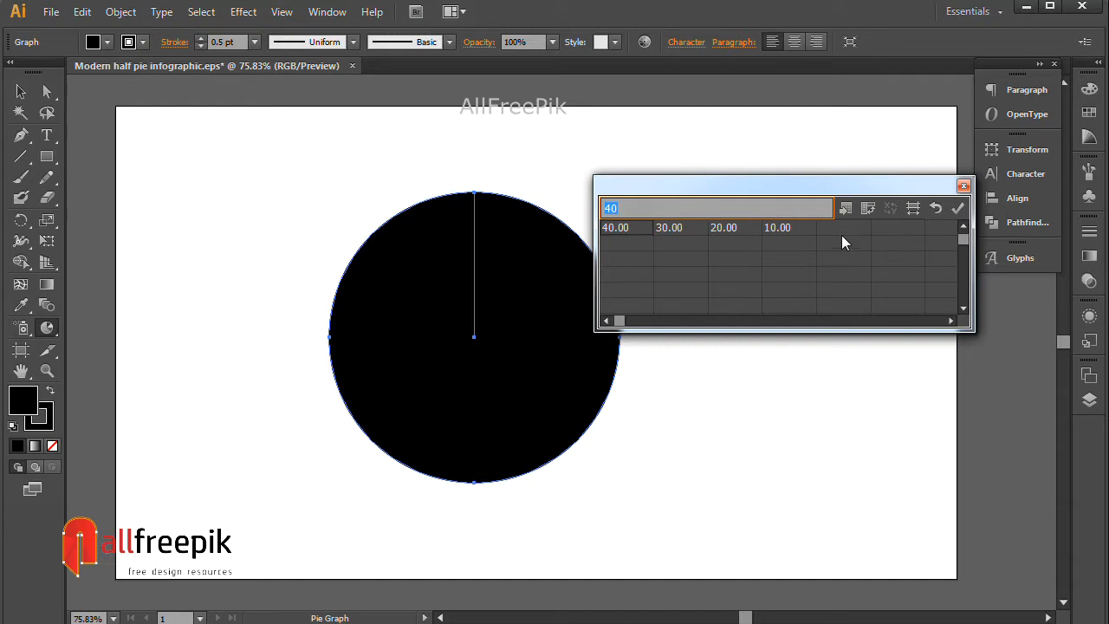
Complete the pie graph data with a fifth value of 100 after 40, 30, 20 and 10, apply it and close the data window
click(958, 208)
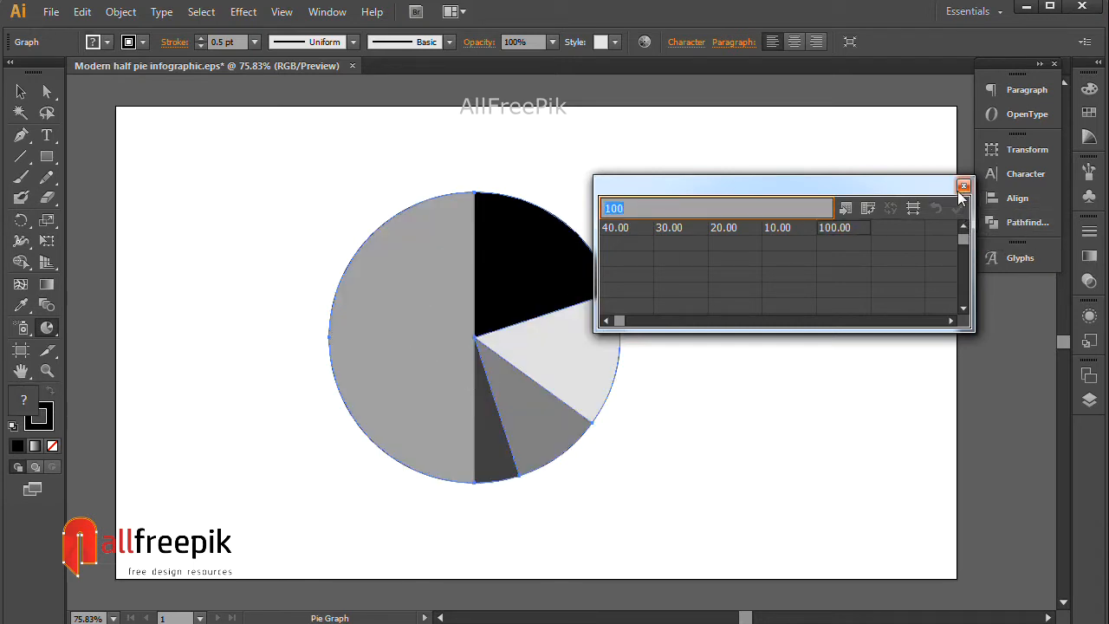
click(964, 186)
click(23, 94)
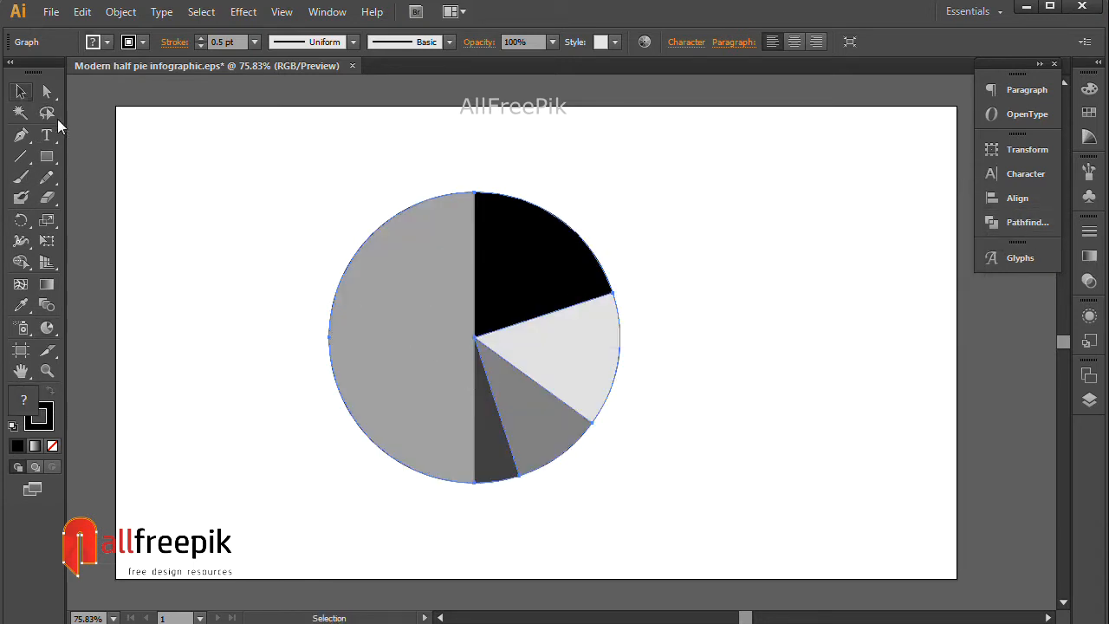
Rotate the pie graph by 90° so its largest slice forms the lower half
click(631, 307)
click(464, 330)
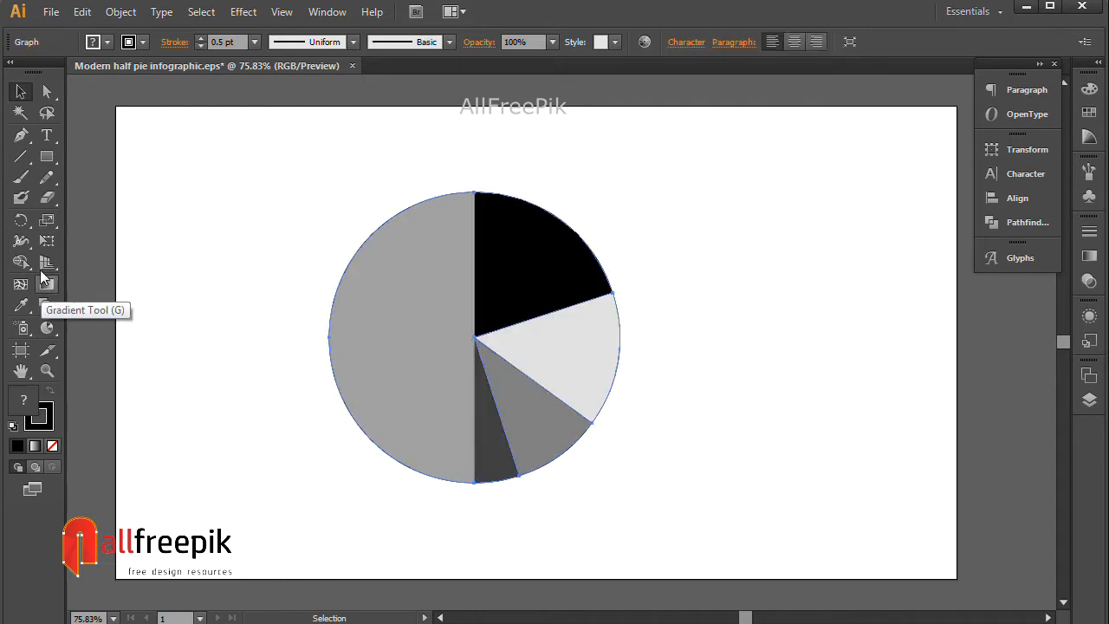
double_click(21, 220)
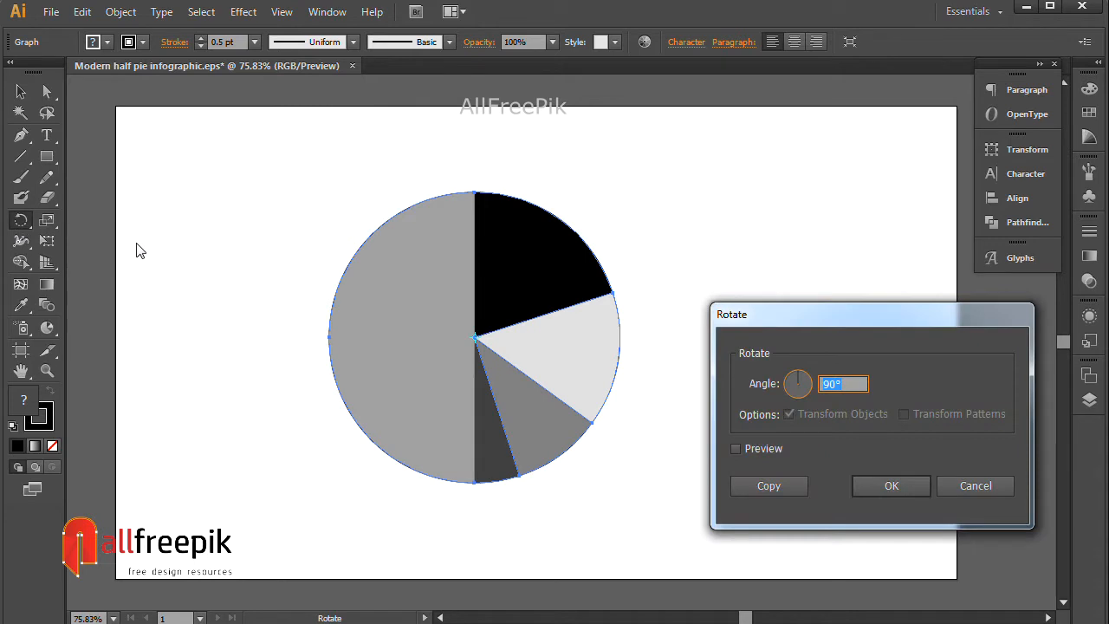
click(910, 485)
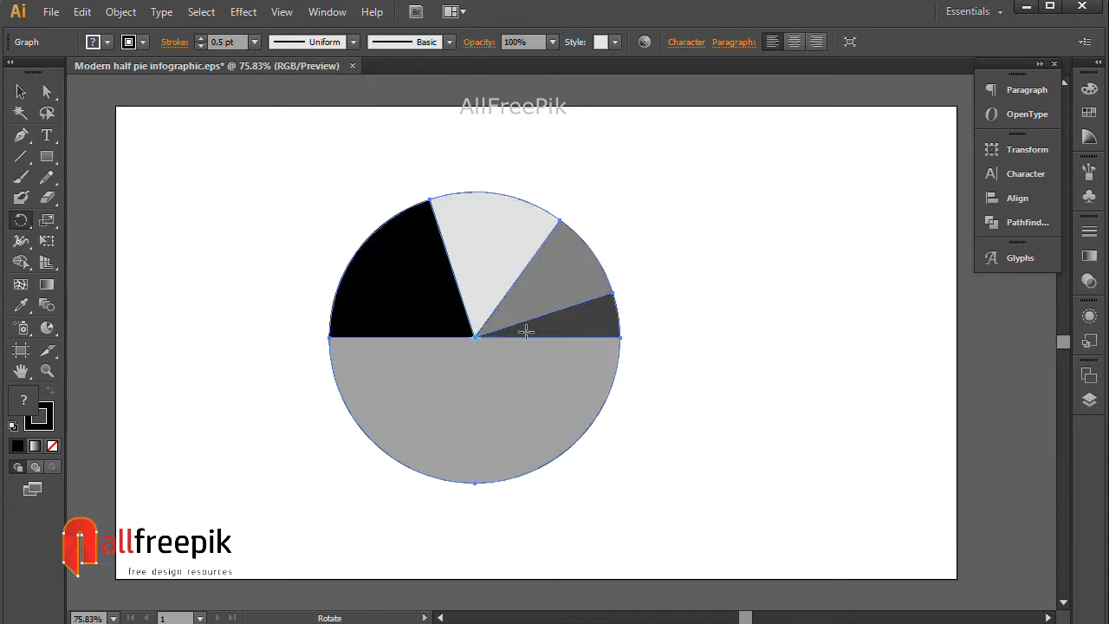
Move the rotated pie graph to the left side of the artboard and deselect it
click(21, 91)
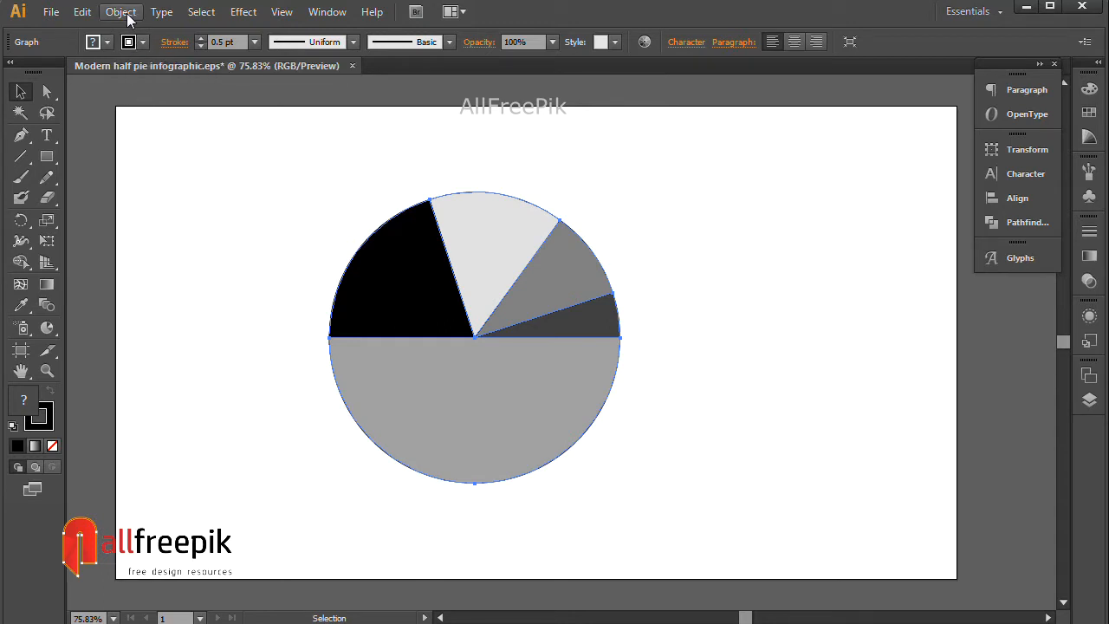
click(742, 270)
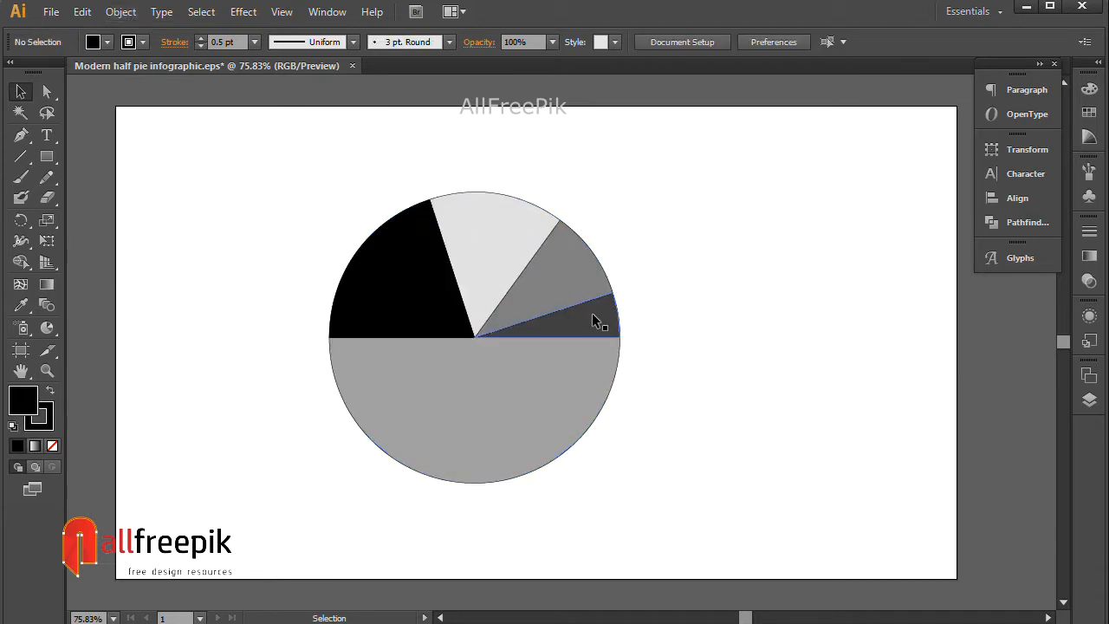
drag(572, 322, 458, 323)
click(637, 324)
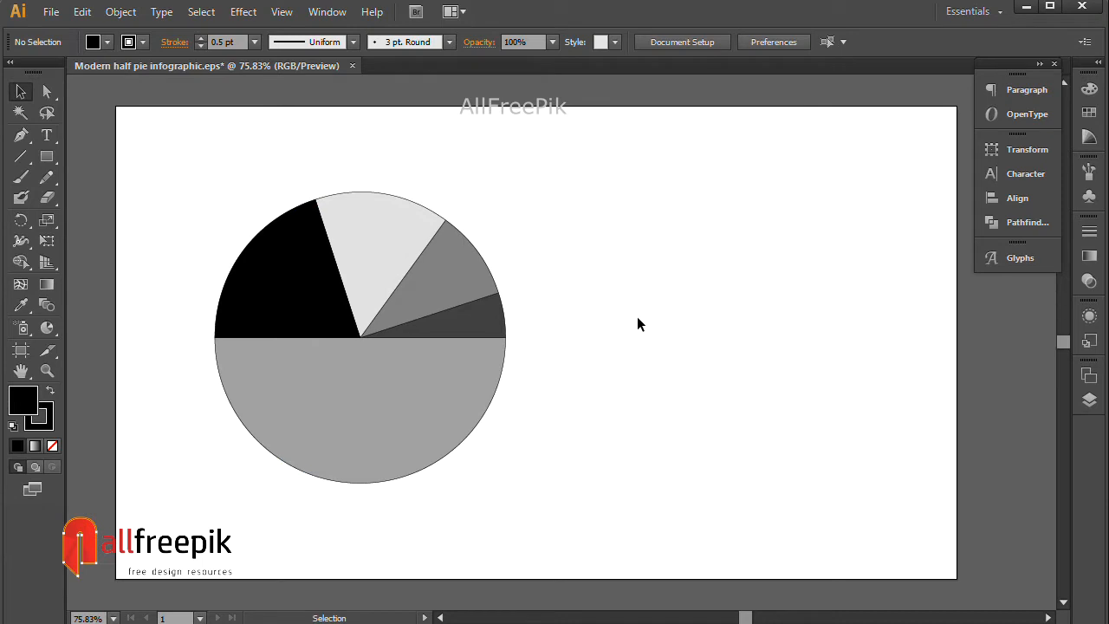
Create a second pie graph to the right of the first with the values 40, 30, 20 and 10 in one row
drag(675, 324, 637, 324)
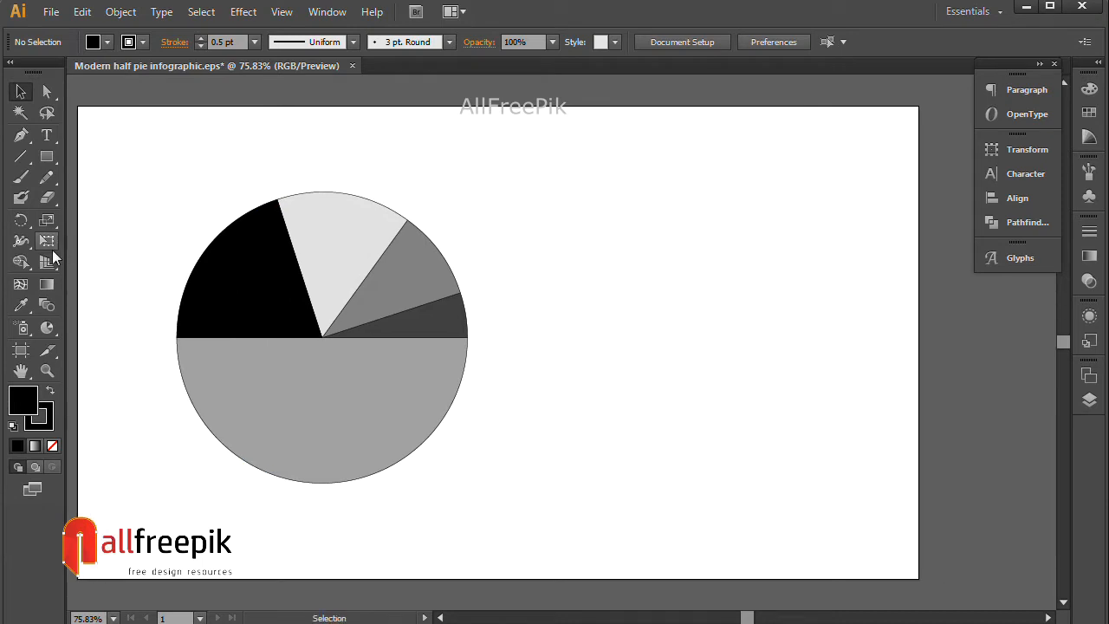
click(47, 328)
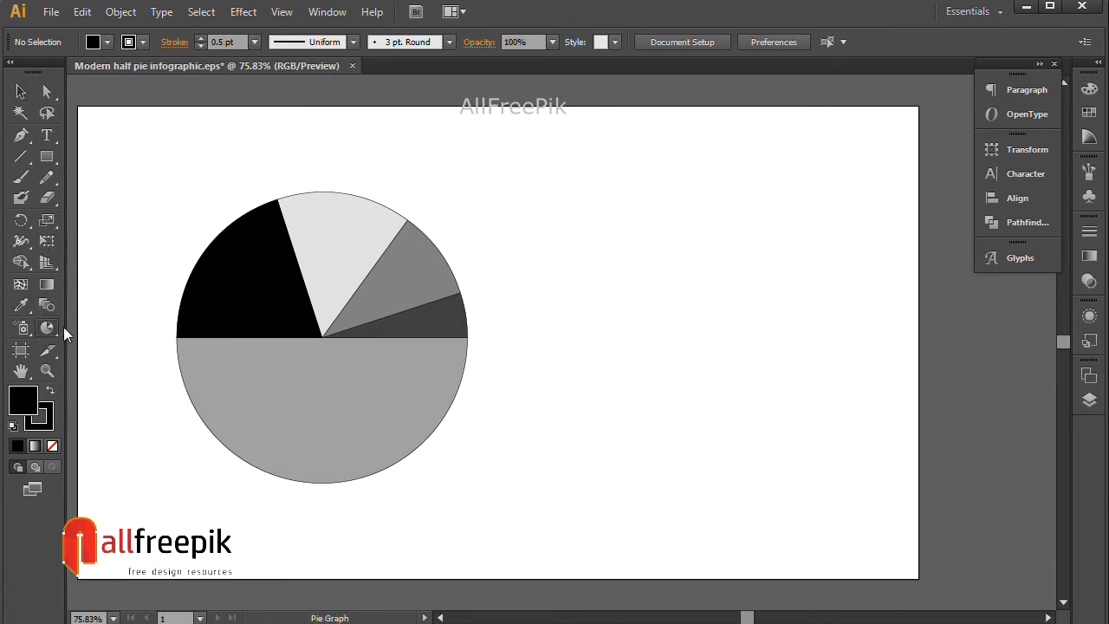
drag(523, 201, 815, 481)
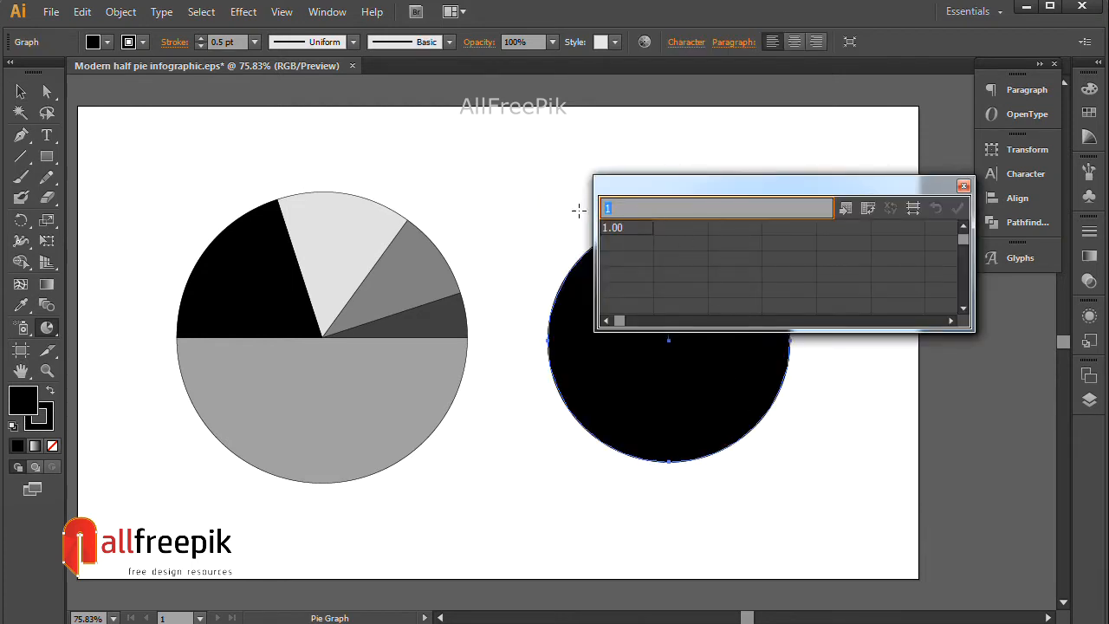
key(Tab)
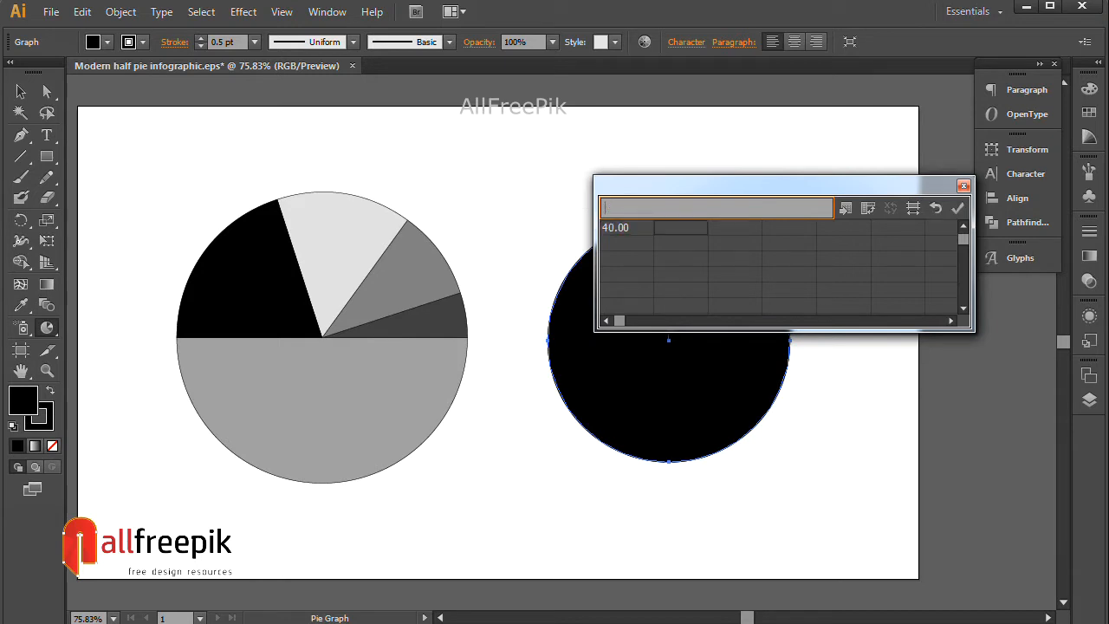
key(Tab)
text(20)
key(Tab)
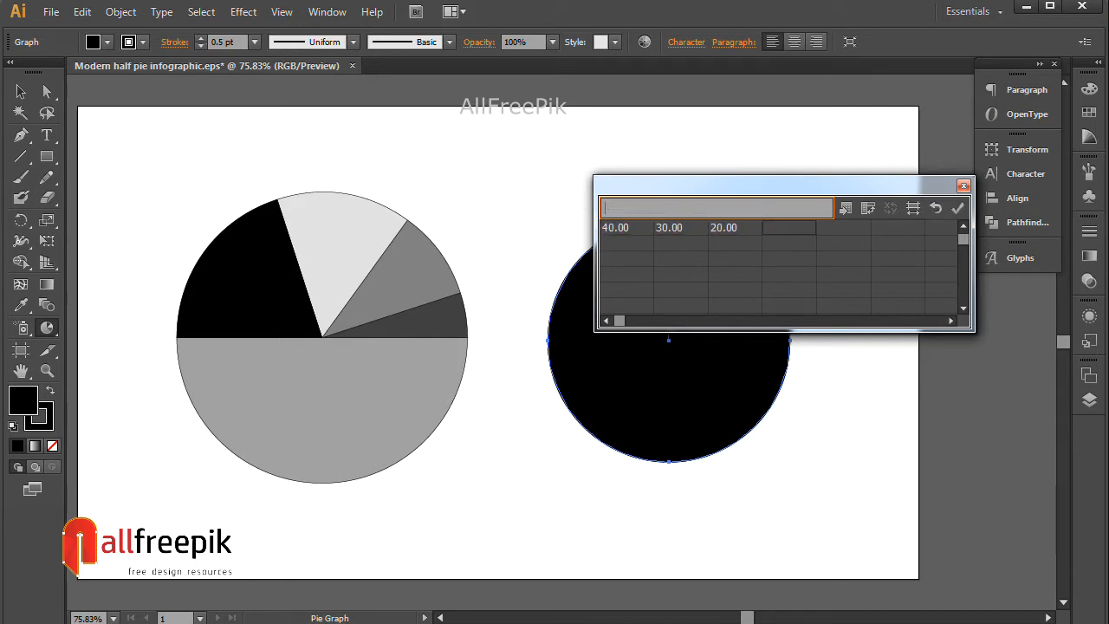
text(10)
key(Tab)
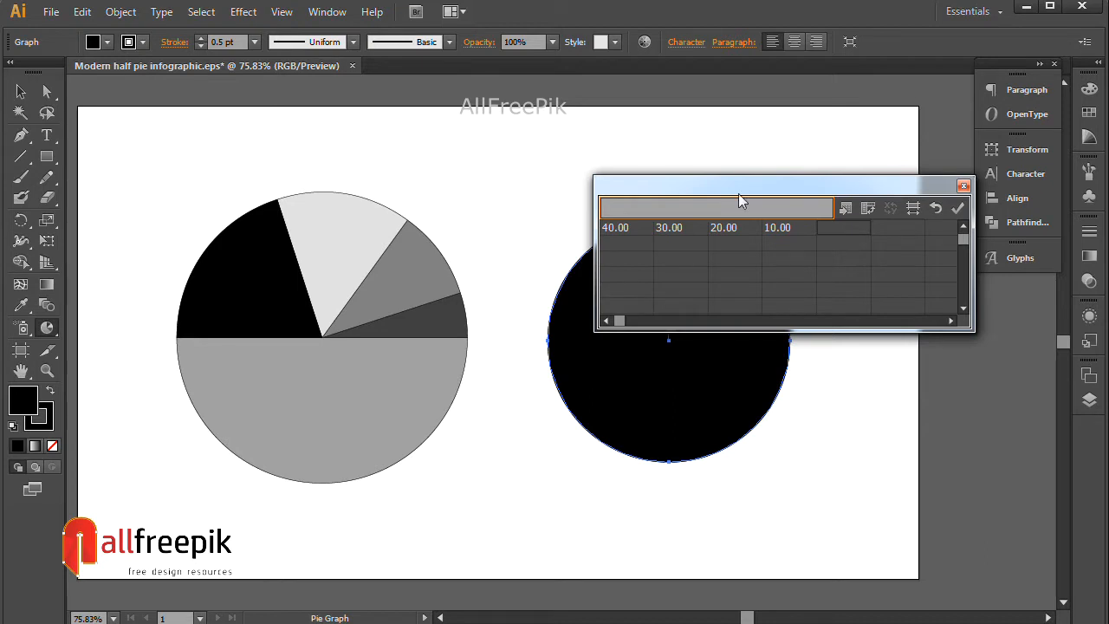
click(954, 209)
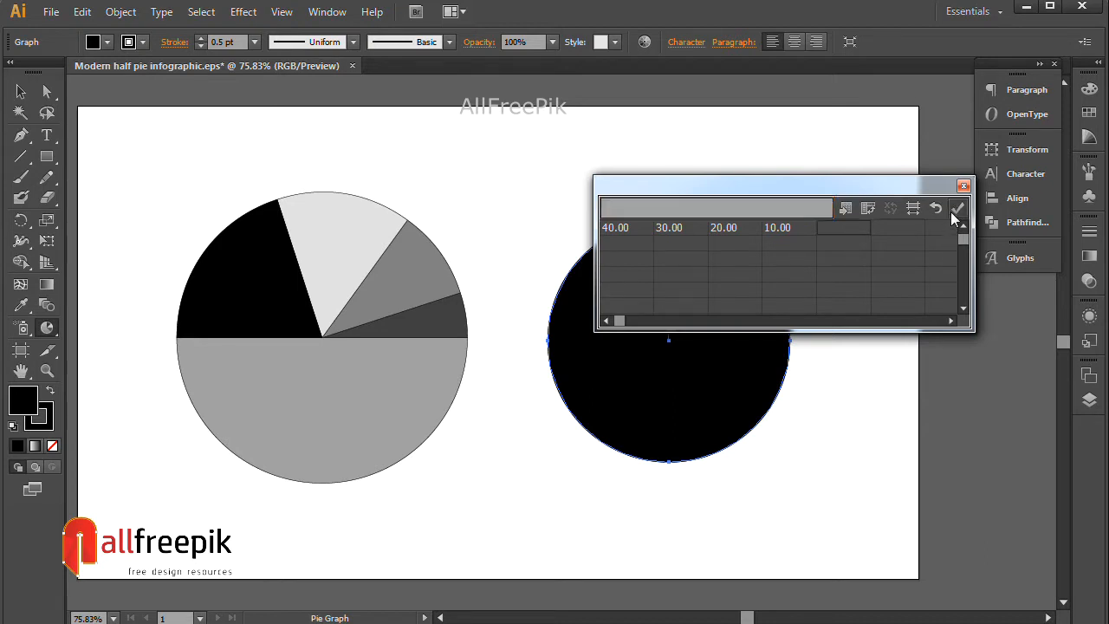
Transpose the second graph's data into one column, apply it to get separate circles, and close the data window
click(869, 212)
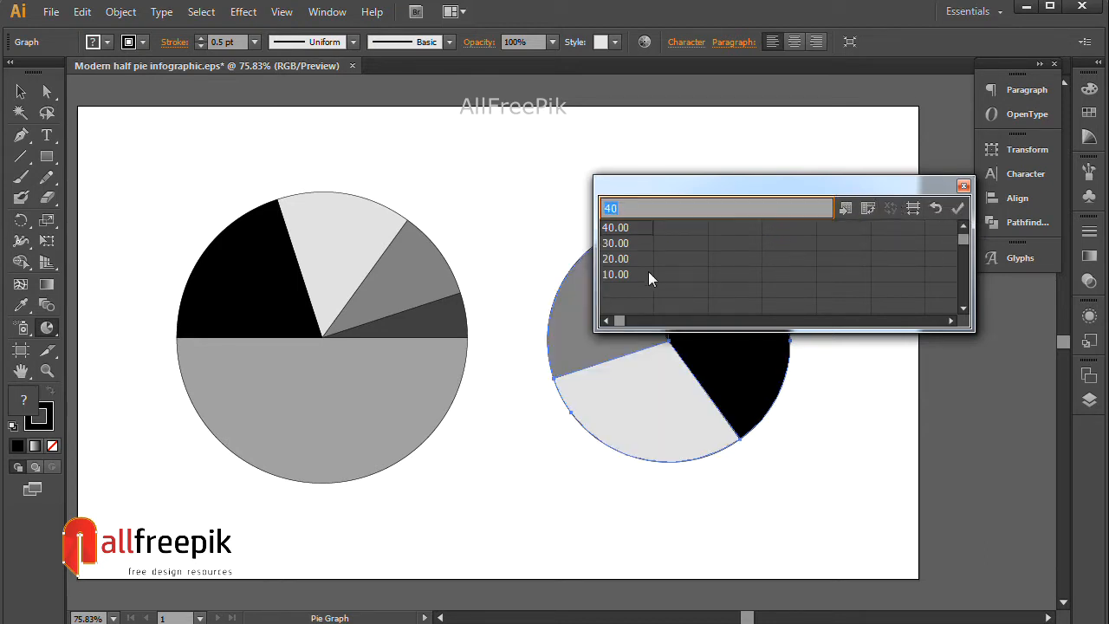
click(957, 210)
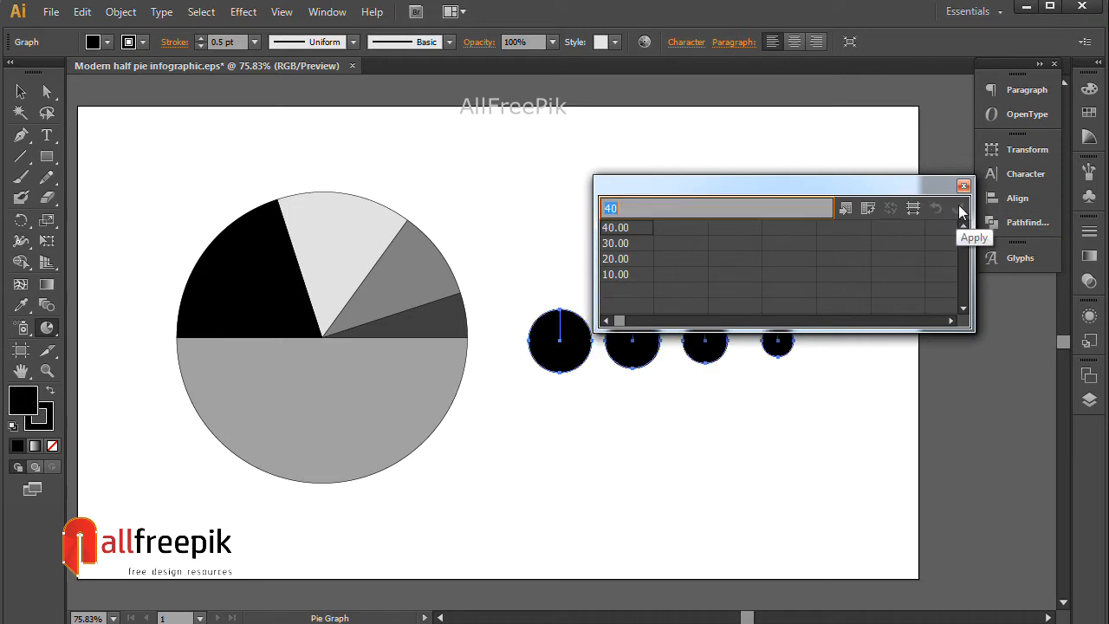
click(964, 186)
click(21, 91)
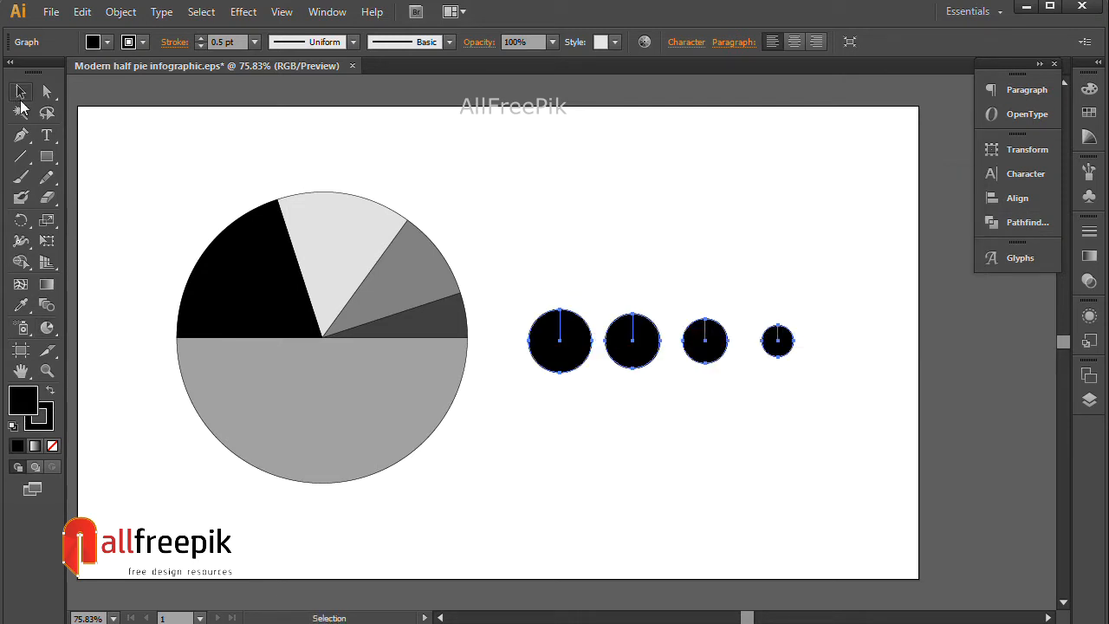
Remove the stroke from the four black circles
click(42, 421)
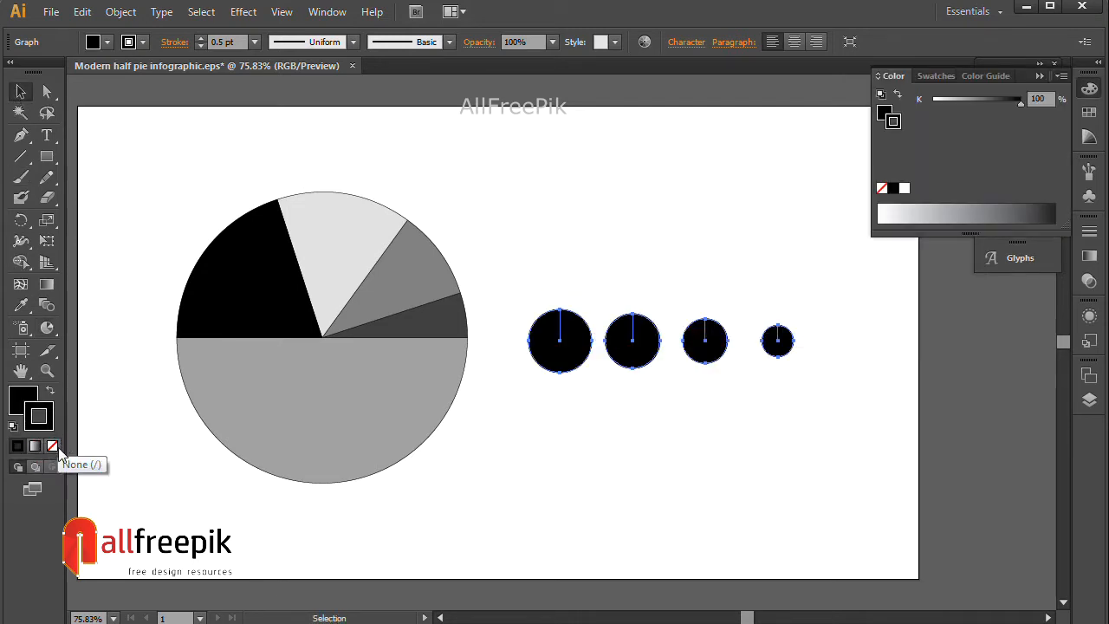
click(52, 445)
click(23, 401)
Ungroup the four-circle graph, converting it from a graph to an ordinary group
click(121, 12)
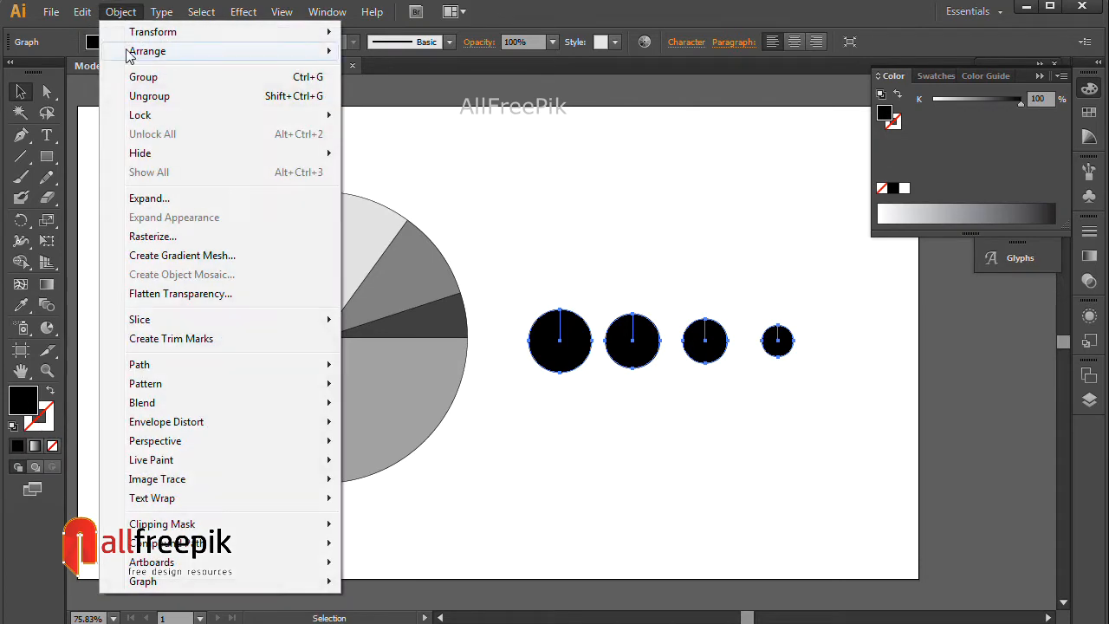
click(149, 96)
click(641, 348)
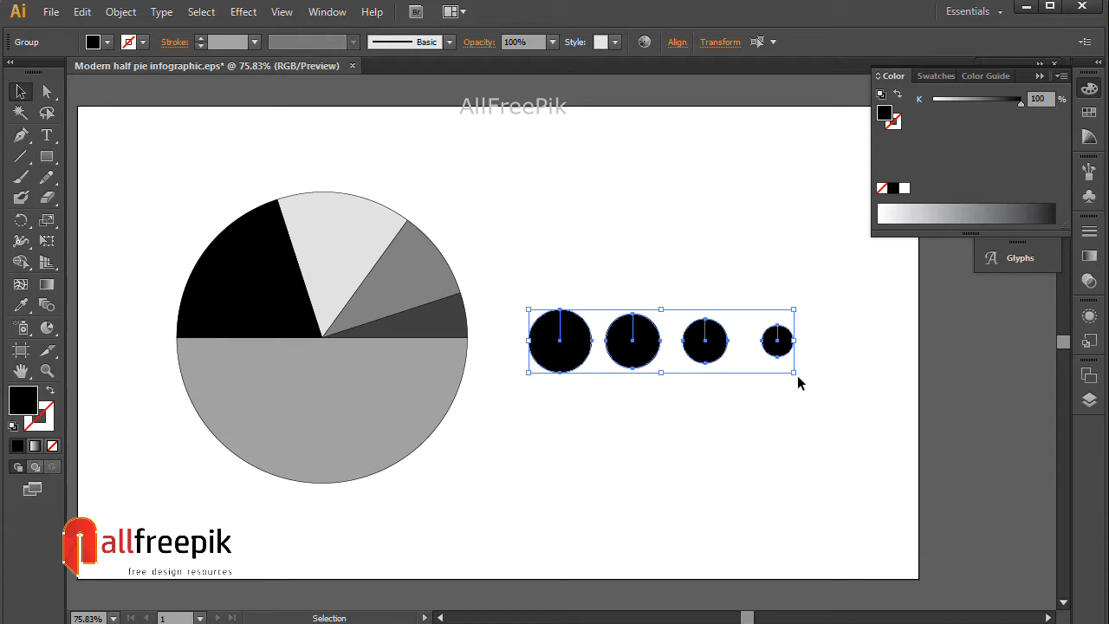
Ungroup the nested groups of the four circles repeatedly until each circle can be selected separately
right_click(643, 341)
click(706, 445)
click(782, 456)
click(559, 340)
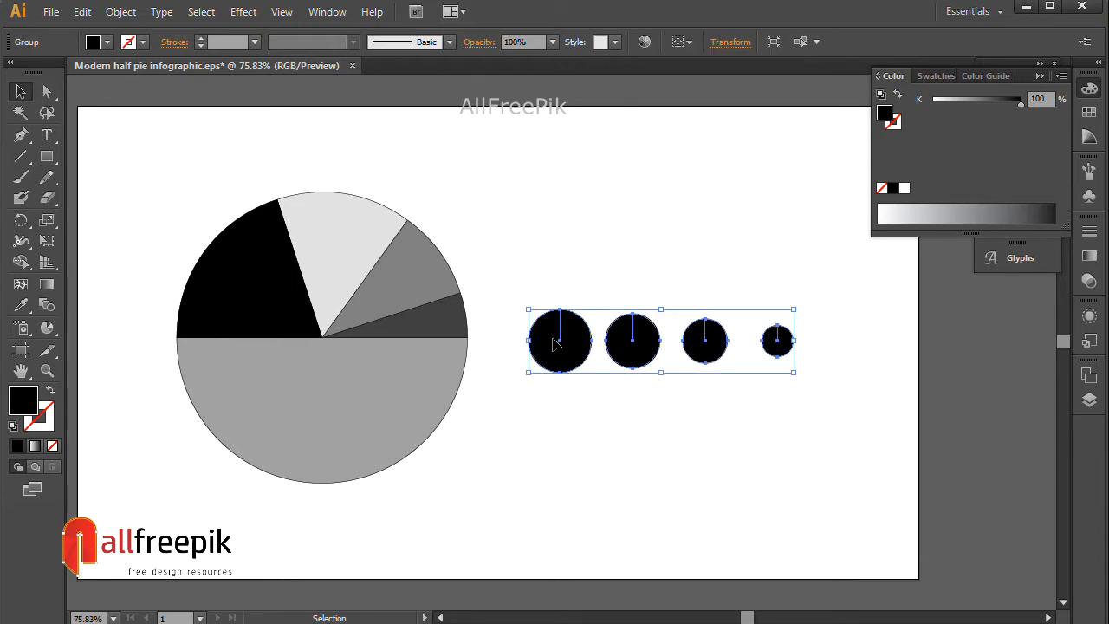
right_click(552, 338)
click(610, 442)
click(719, 477)
click(593, 359)
right_click(595, 355)
click(643, 445)
click(774, 457)
click(555, 347)
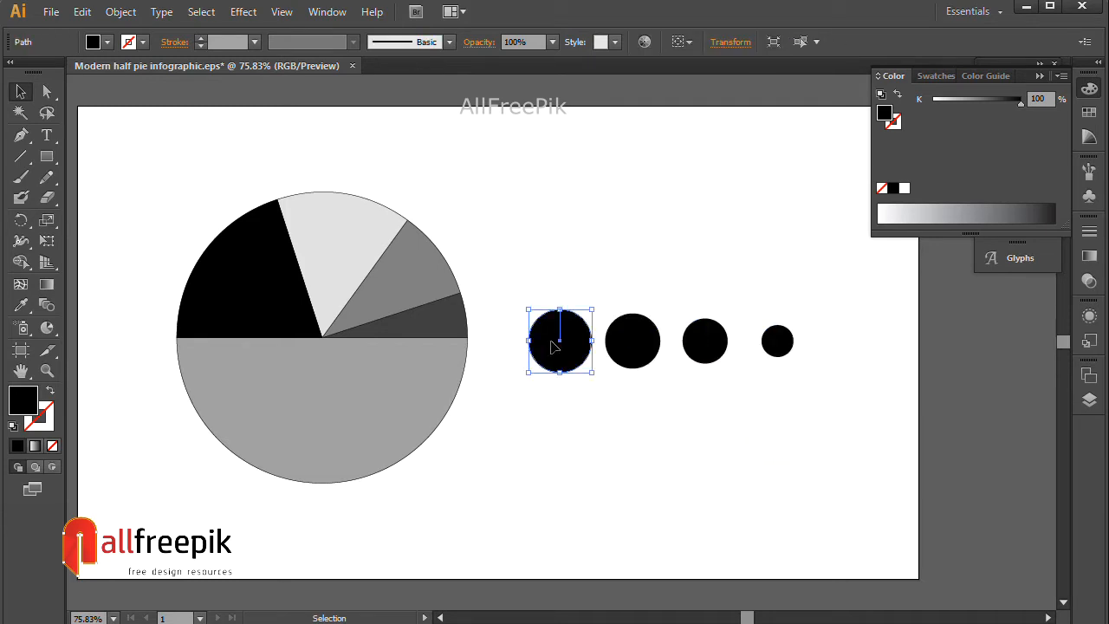
Unite each of the four black circles individually with Pathfinder to remove its inner radius line
click(323, 17)
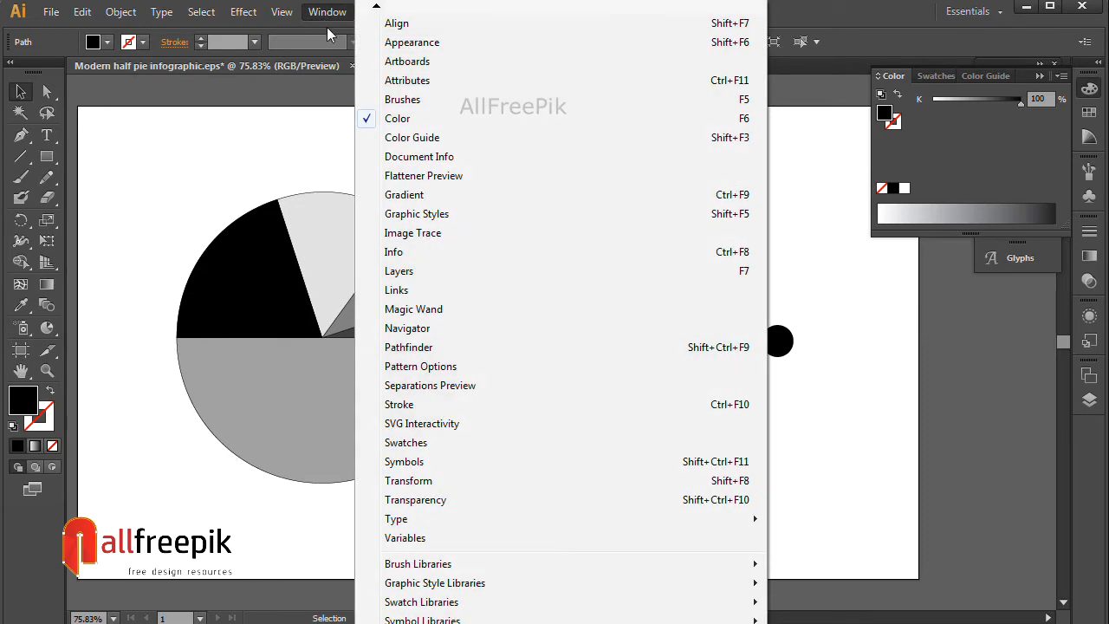
click(425, 347)
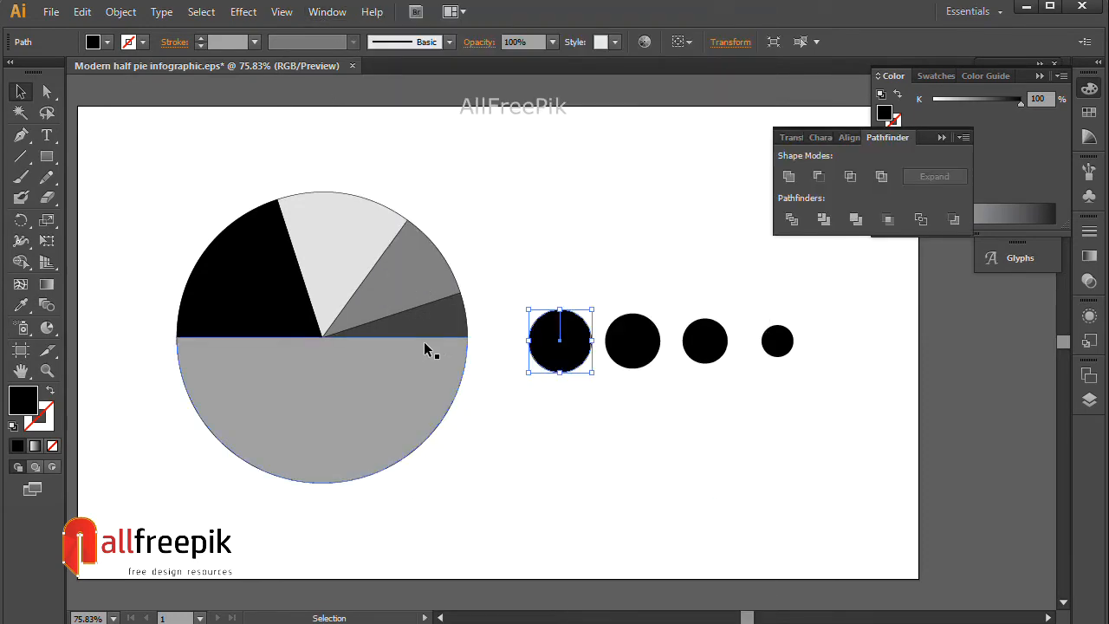
click(790, 179)
click(639, 329)
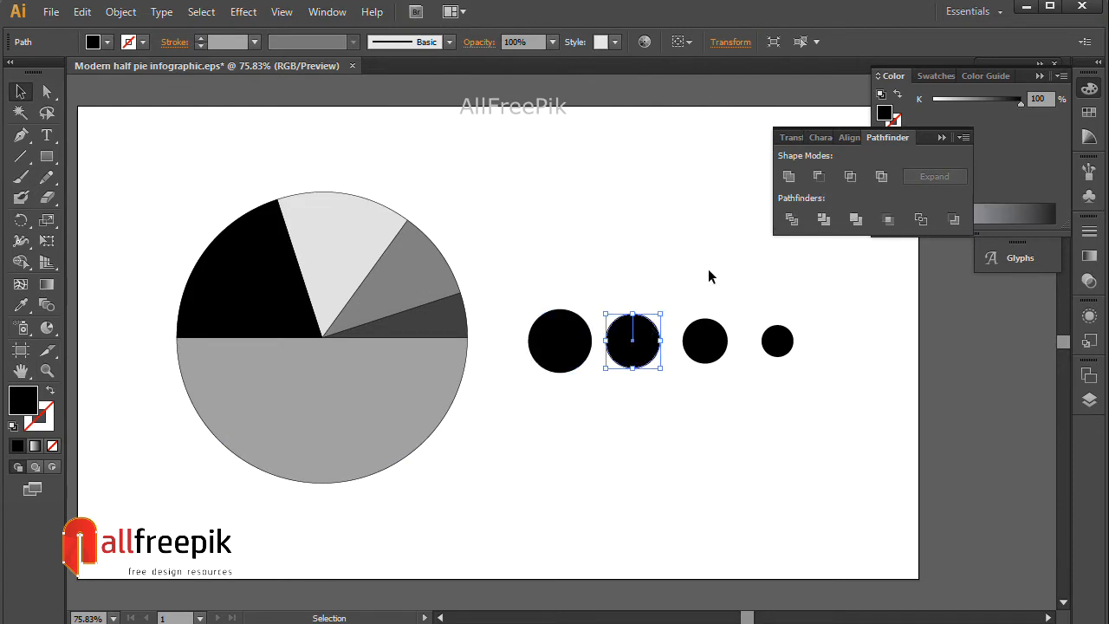
click(791, 180)
click(706, 347)
click(790, 179)
click(784, 342)
click(790, 179)
click(848, 347)
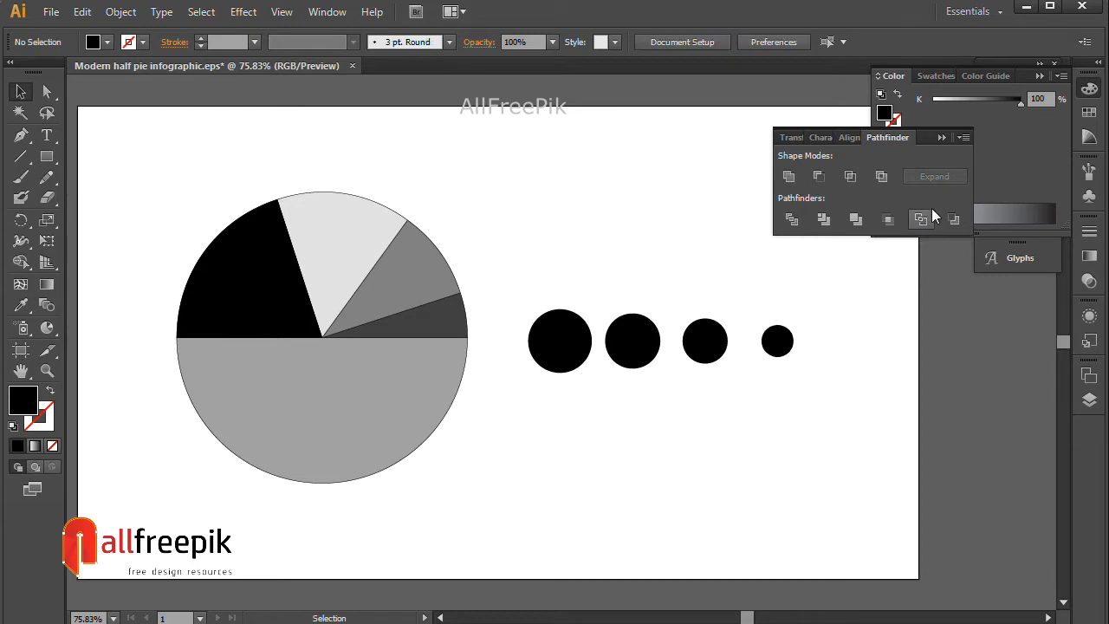
Collapse the Pathfinder and Color panels and deselect the largest black circle
click(574, 340)
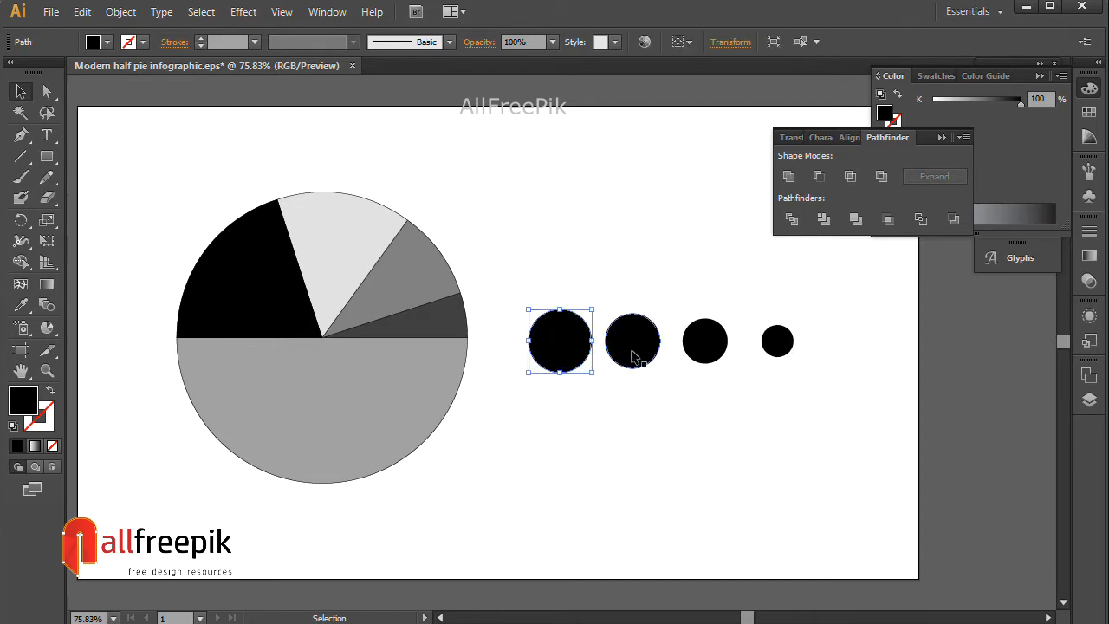
click(940, 141)
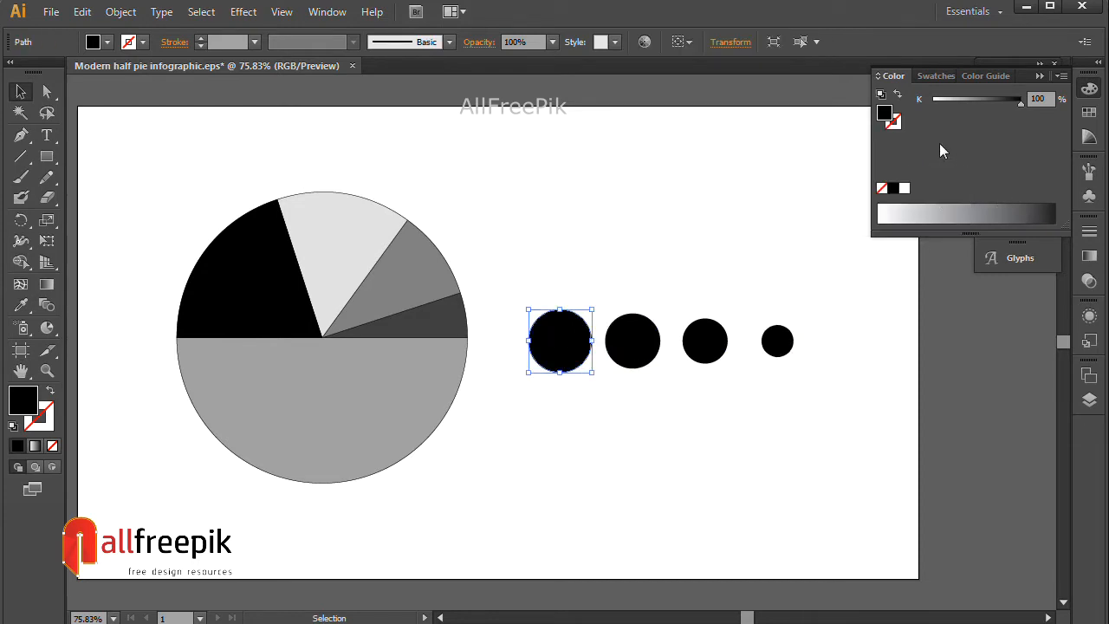
click(876, 408)
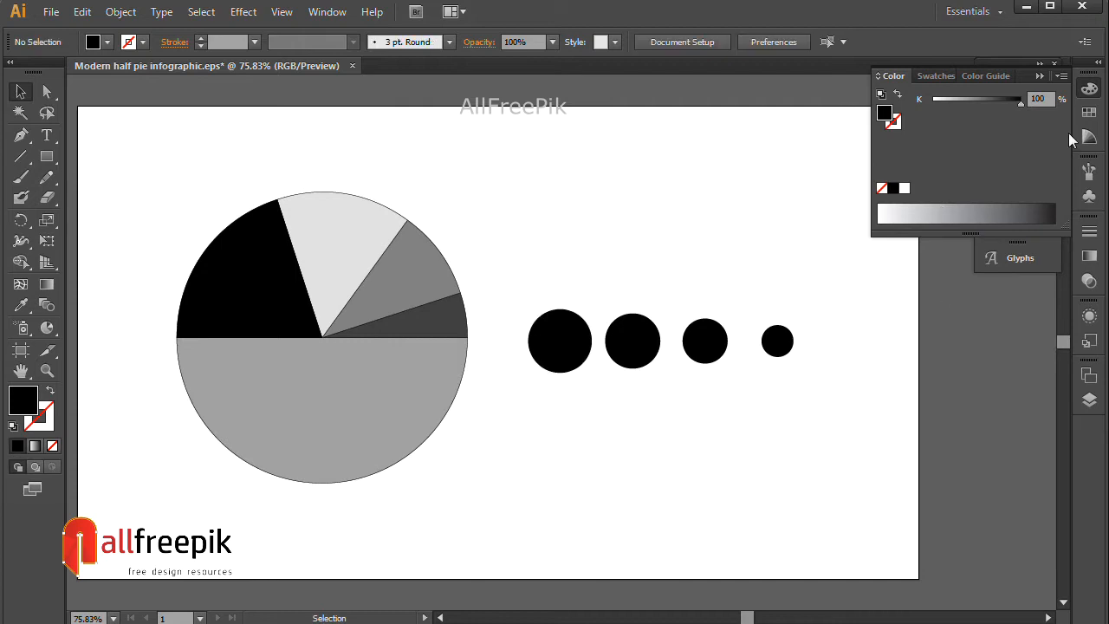
click(1040, 75)
Select all four black circles and move them together so the largest one is centred on the pie graph
key(space)
drag(818, 481, 792, 482)
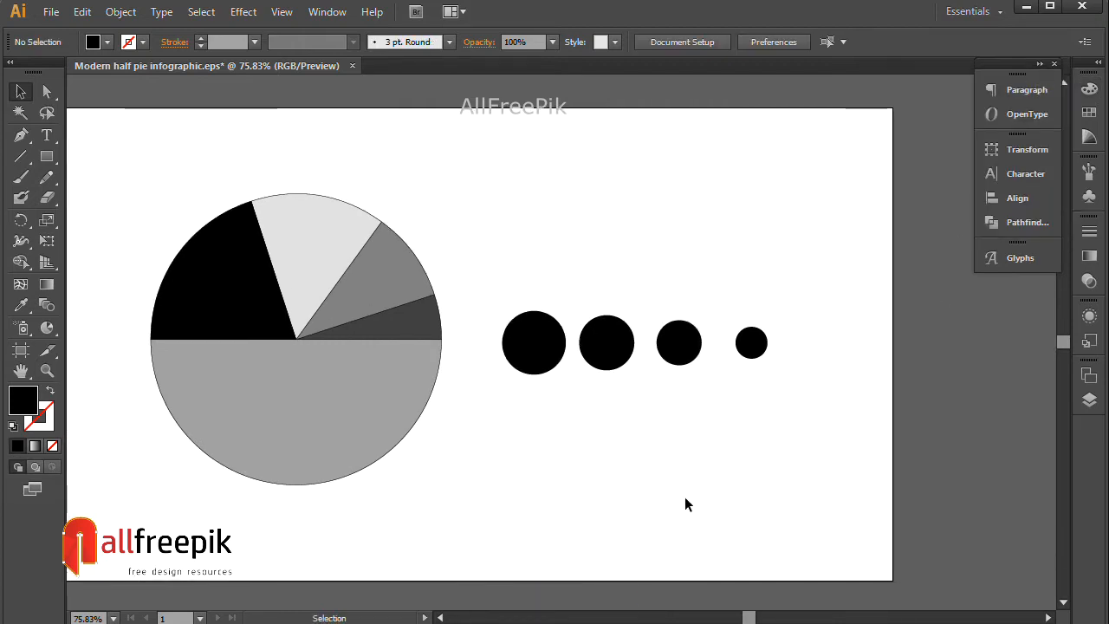
click(544, 368)
drag(808, 387, 299, 341)
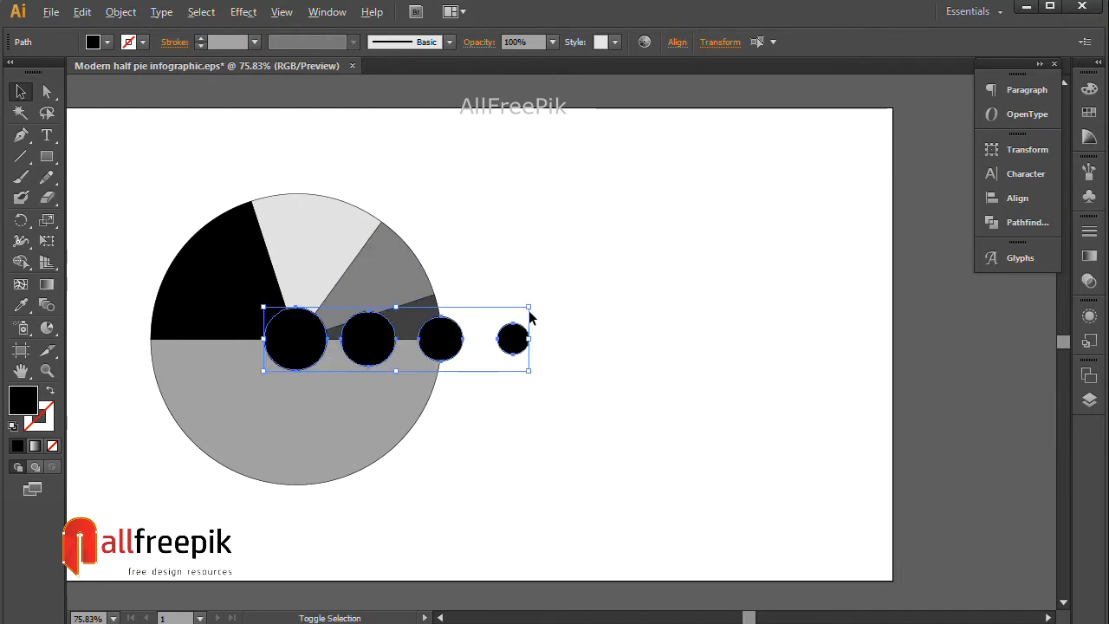
Enlarge the four black circles together in proportion until the largest nearly covers the pie graph
drag(528, 307, 732, 164)
drag(265, 305, 329, 321)
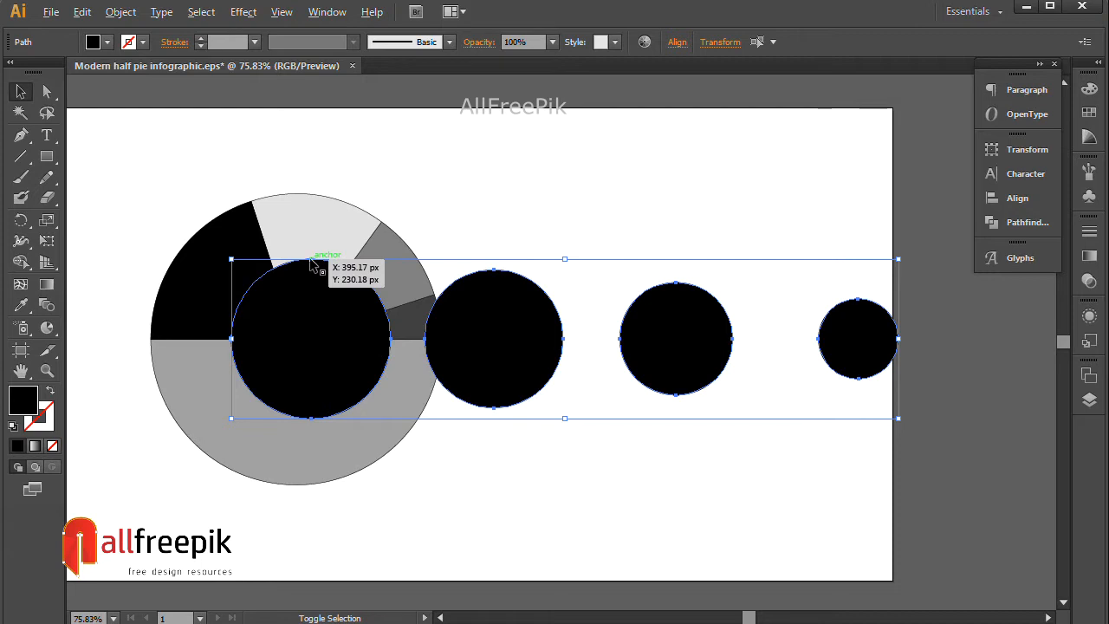
key(ctrl+alt+space)
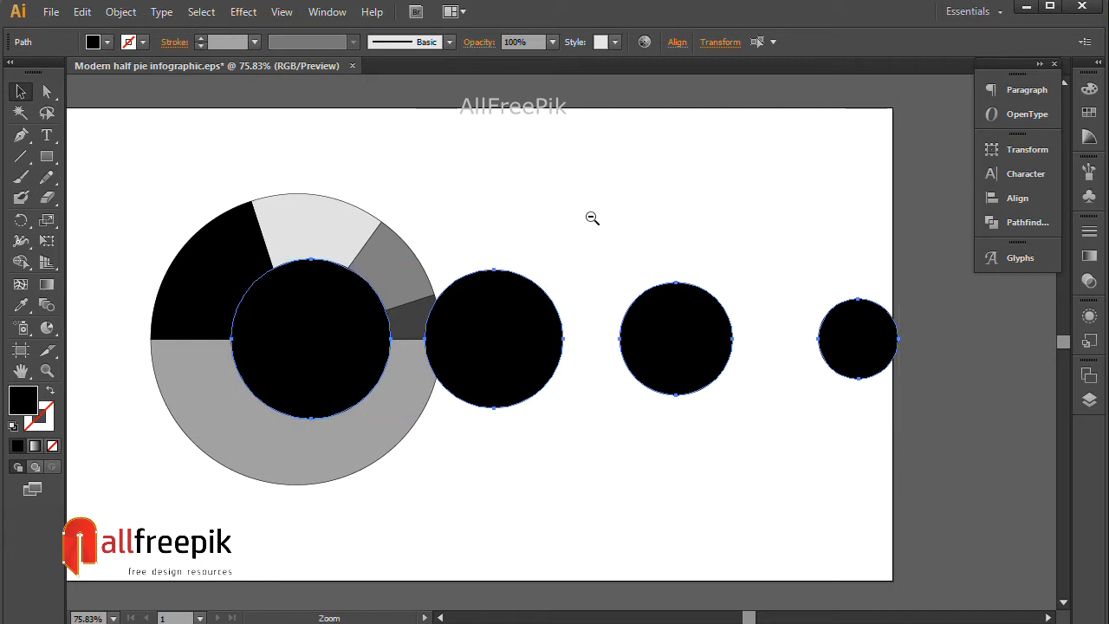
ctrl+alt+click(592, 218)
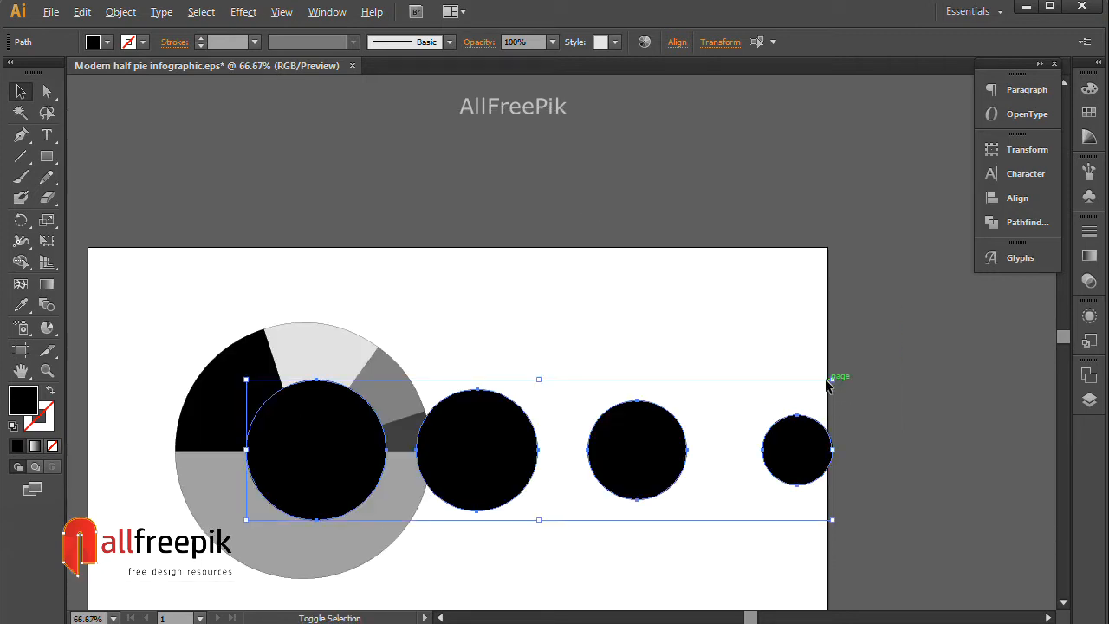
drag(834, 379, 964, 348)
mouse_move(477, 454)
mouse_down()
mouse_move(552, 450)
mouse_move(532, 460)
mouse_move(464, 447)
mouse_move(474, 451)
mouse_up()
key(space)
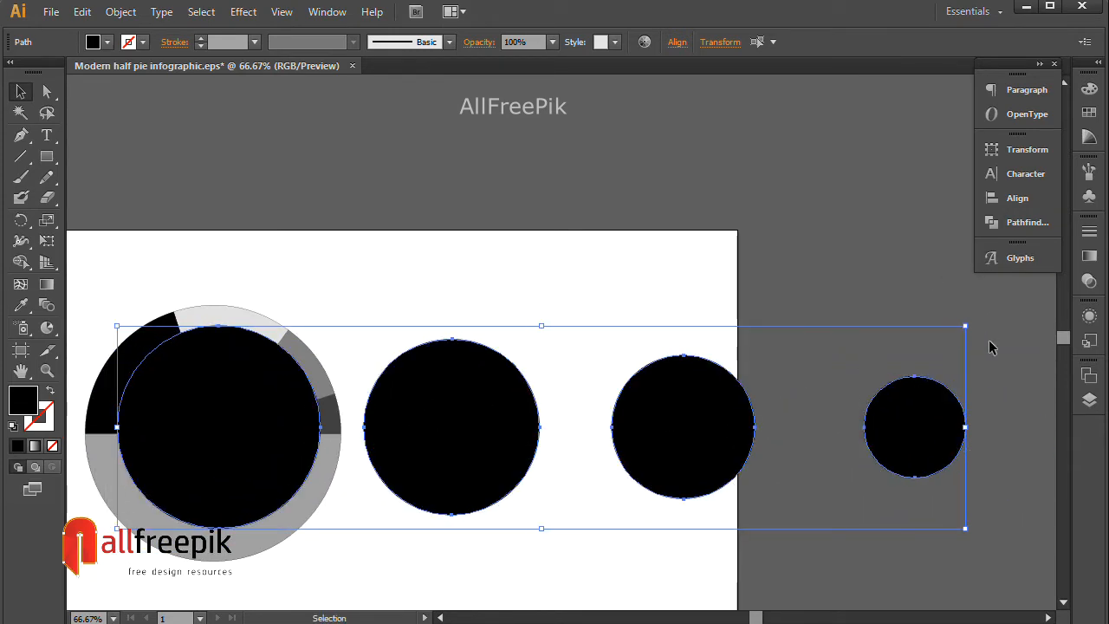
drag(966, 327, 1027, 310)
drag(243, 416, 266, 416)
drag(270, 458, 286, 369)
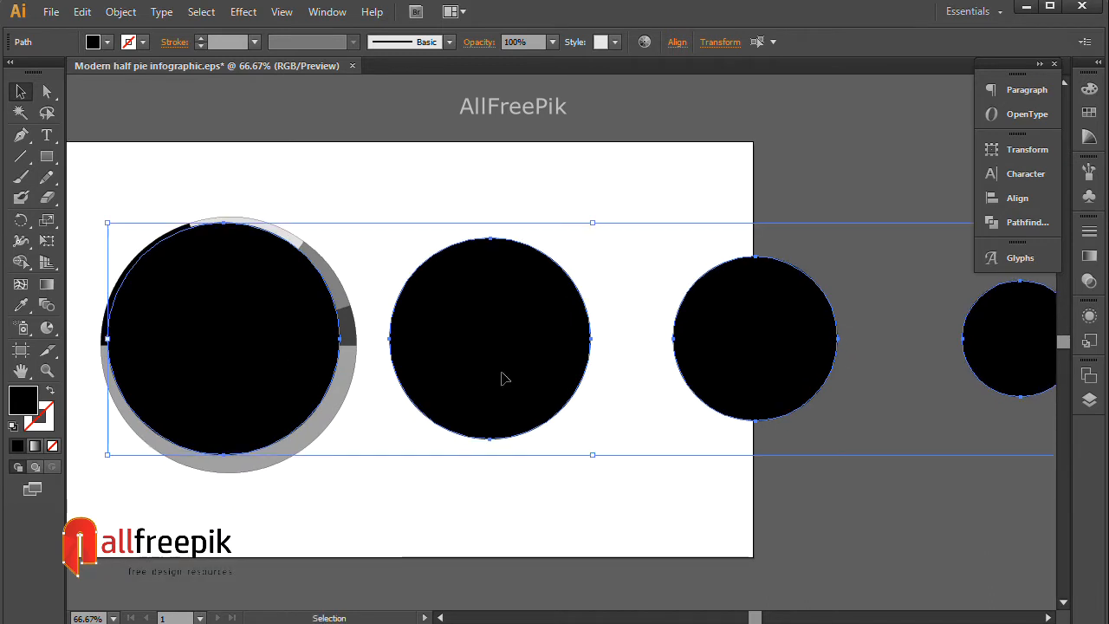
Fine-tune the scale of all four circles so the largest one matches the pie graph's diameter
ctrl+alt+click(496, 363)
drag(619, 406, 531, 408)
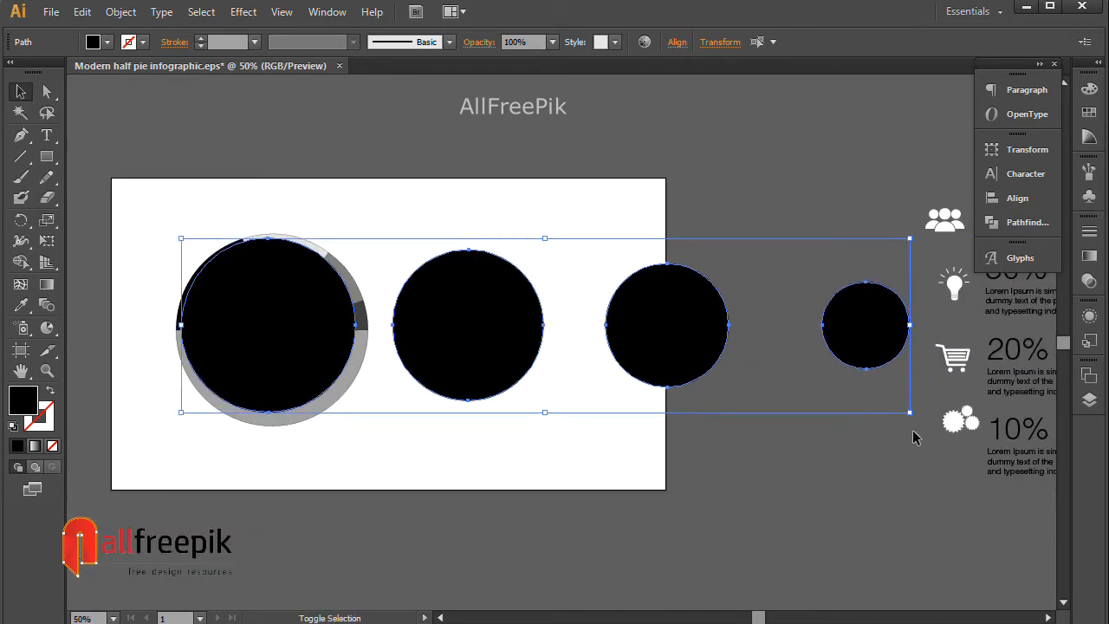
drag(910, 413, 962, 444)
drag(181, 240, 175, 236)
drag(566, 435, 460, 445)
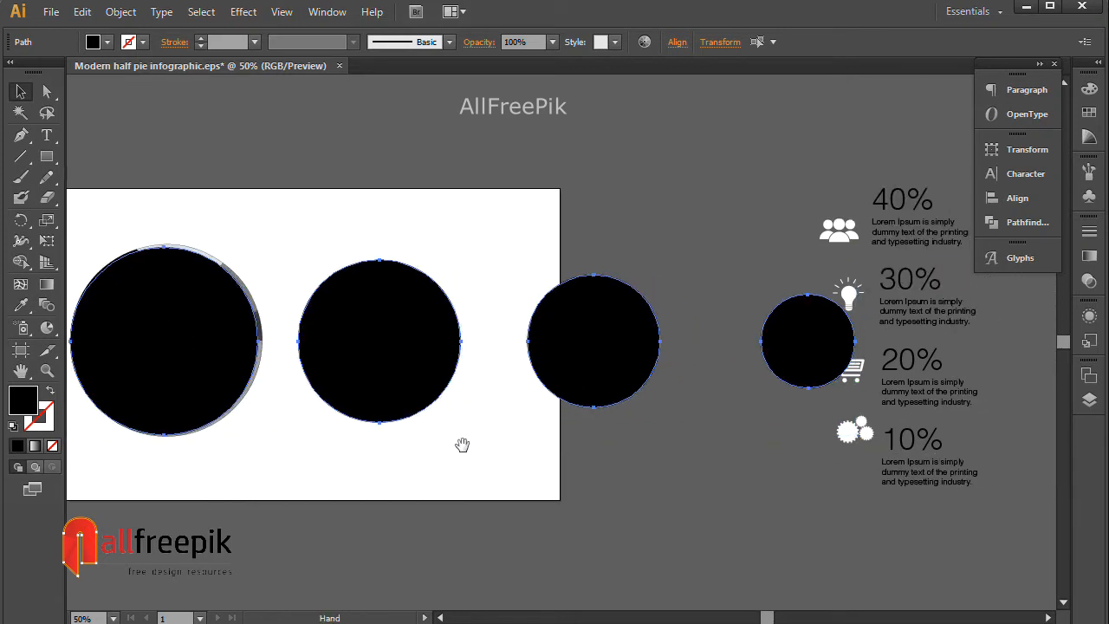
drag(856, 247, 866, 245)
drag(359, 443, 436, 443)
Shift the largest circle off the pie graph's centre and move the two smallest circles closer to it
click(412, 202)
drag(277, 347, 308, 346)
click(461, 340)
drag(707, 331, 670, 331)
drag(901, 358, 785, 359)
click(780, 448)
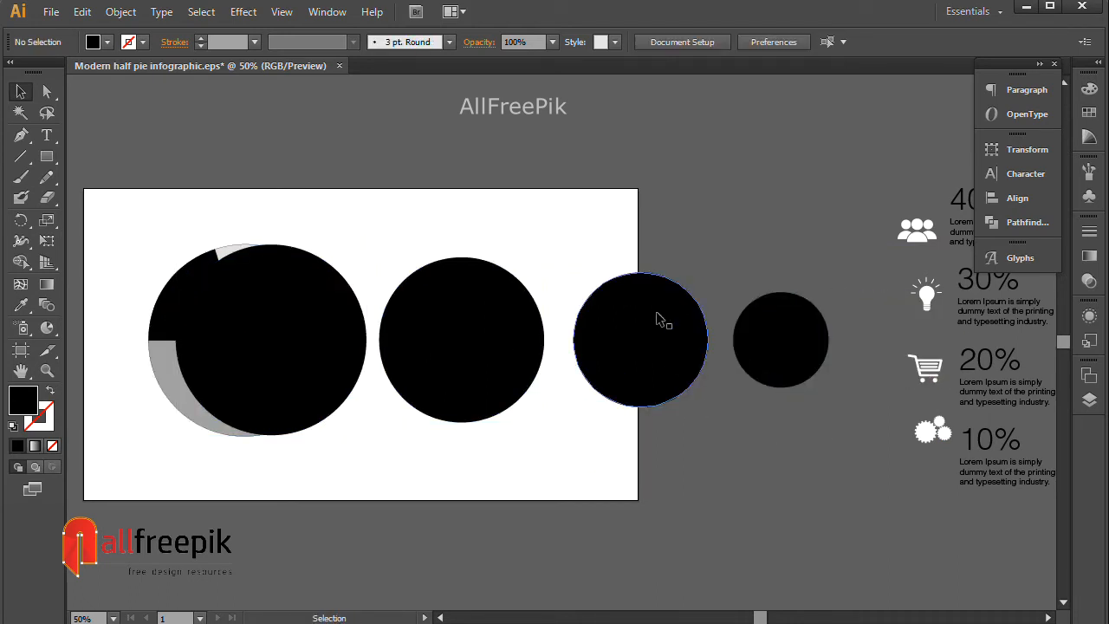
Move the circles along the row until neighbouring ones overlap, with the largest partly clear of the pie graph
click(293, 323)
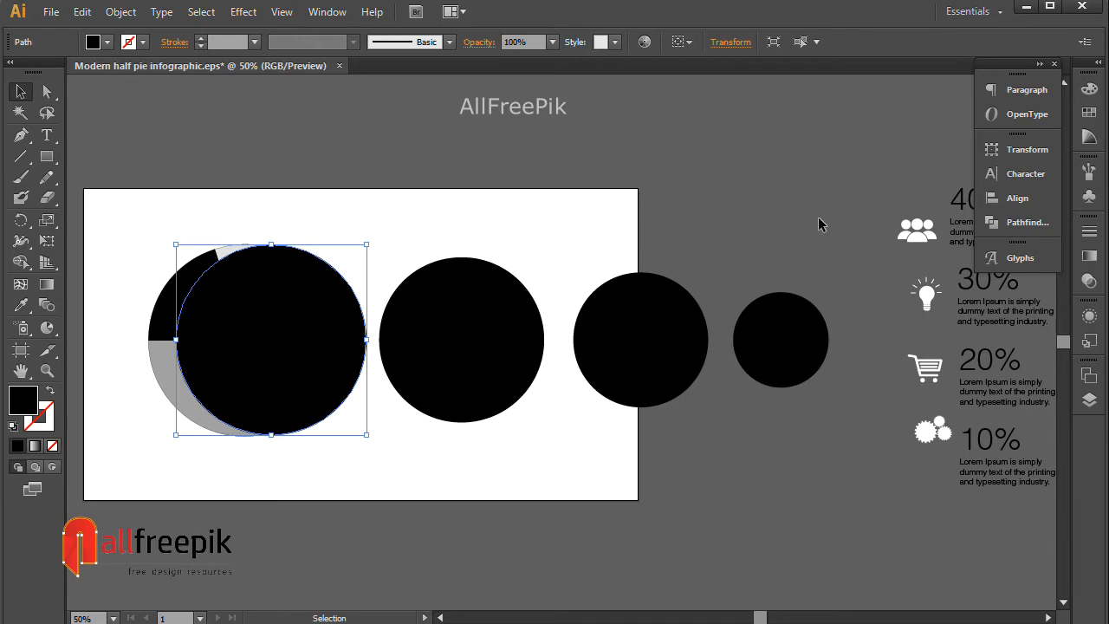
drag(575, 253, 728, 281)
drag(766, 363, 736, 362)
drag(958, 381, 873, 382)
click(937, 422)
drag(718, 389, 676, 388)
drag(838, 364, 799, 357)
shift+click(646, 365)
click(472, 369)
drag(444, 366, 492, 373)
Fill the largest circle with a linear gradient and set its start colour to bright red
click(525, 314)
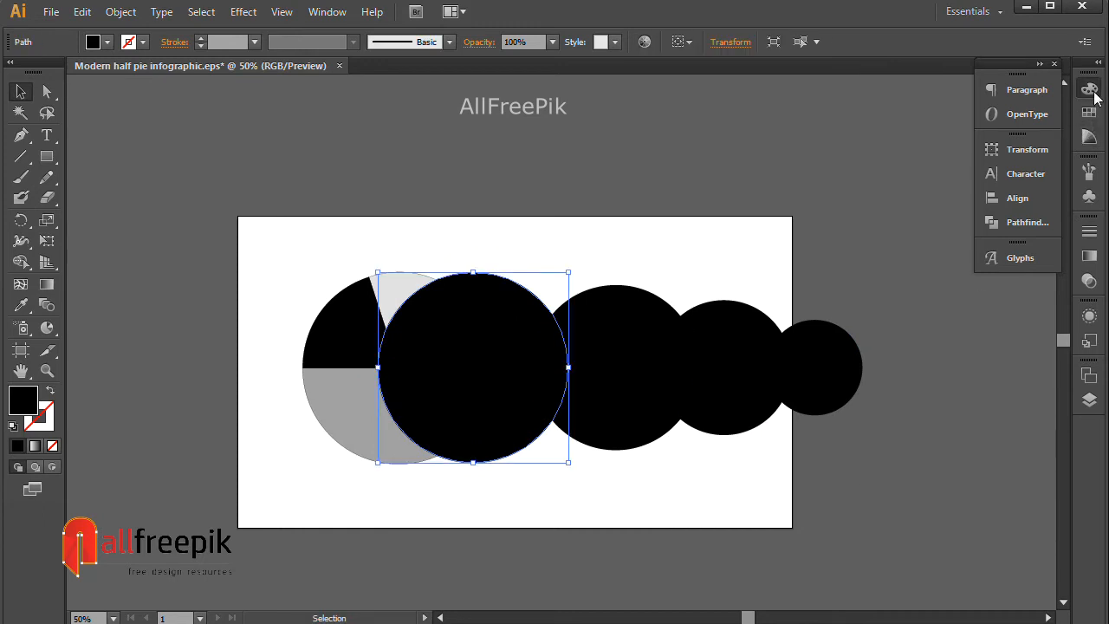
click(1089, 256)
click(906, 338)
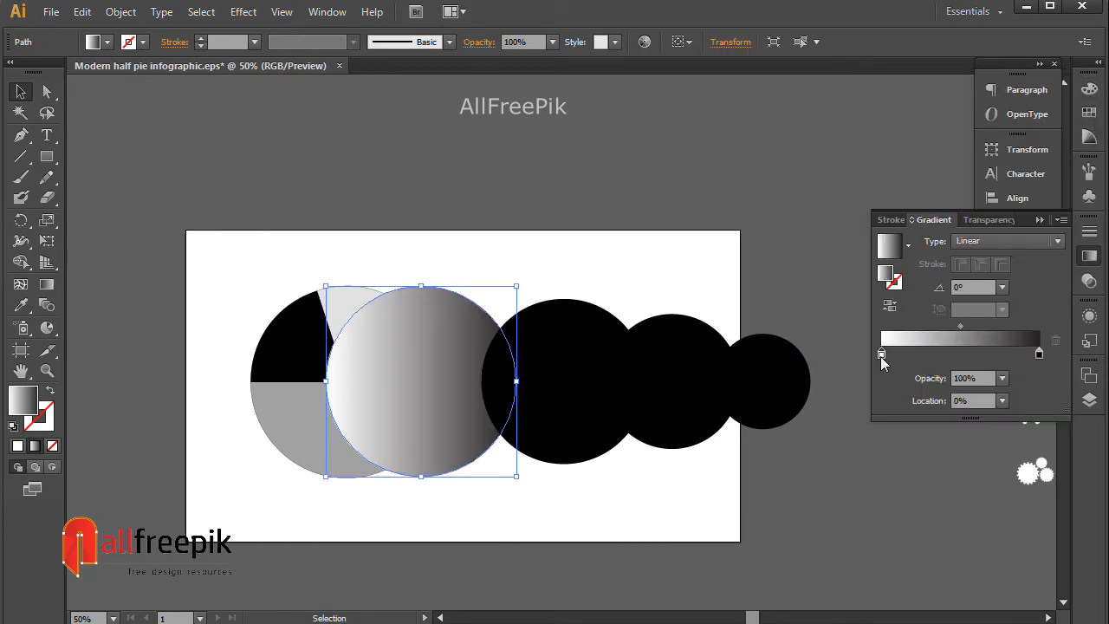
double_click(882, 355)
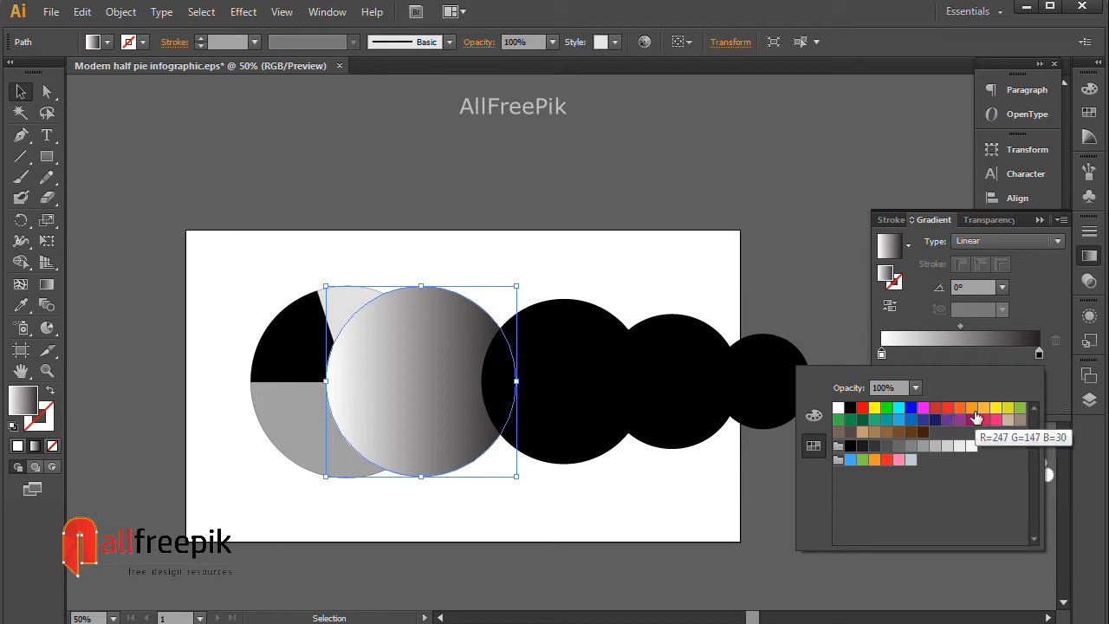
click(948, 410)
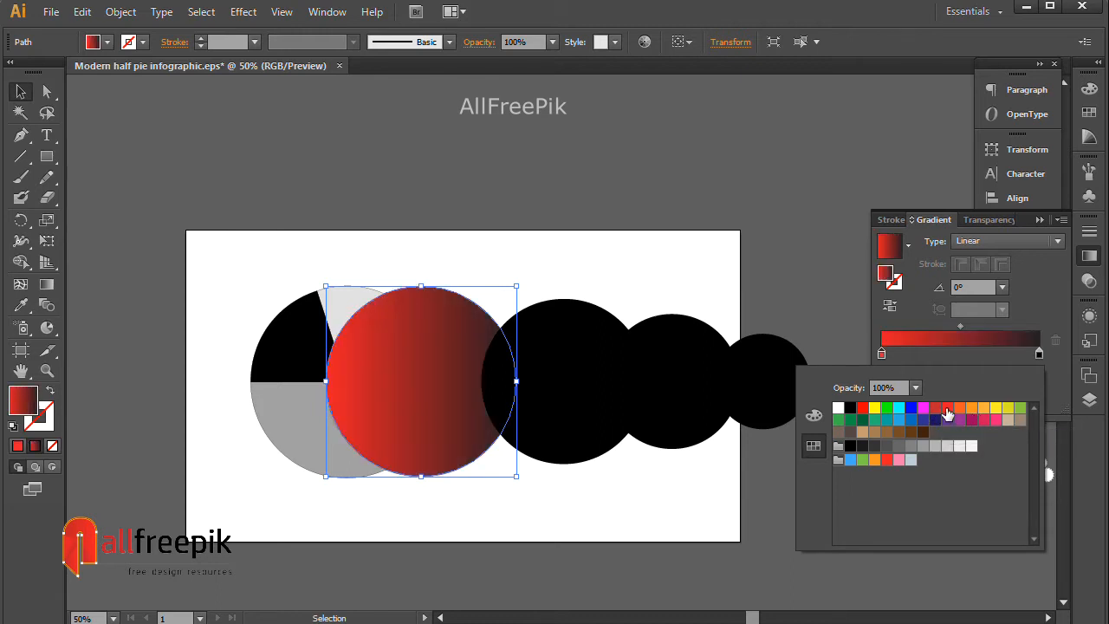
Set the end colour of the largest circle's gradient to dark red, about R 143, G 39, B 45
double_click(1039, 354)
click(936, 409)
click(1038, 358)
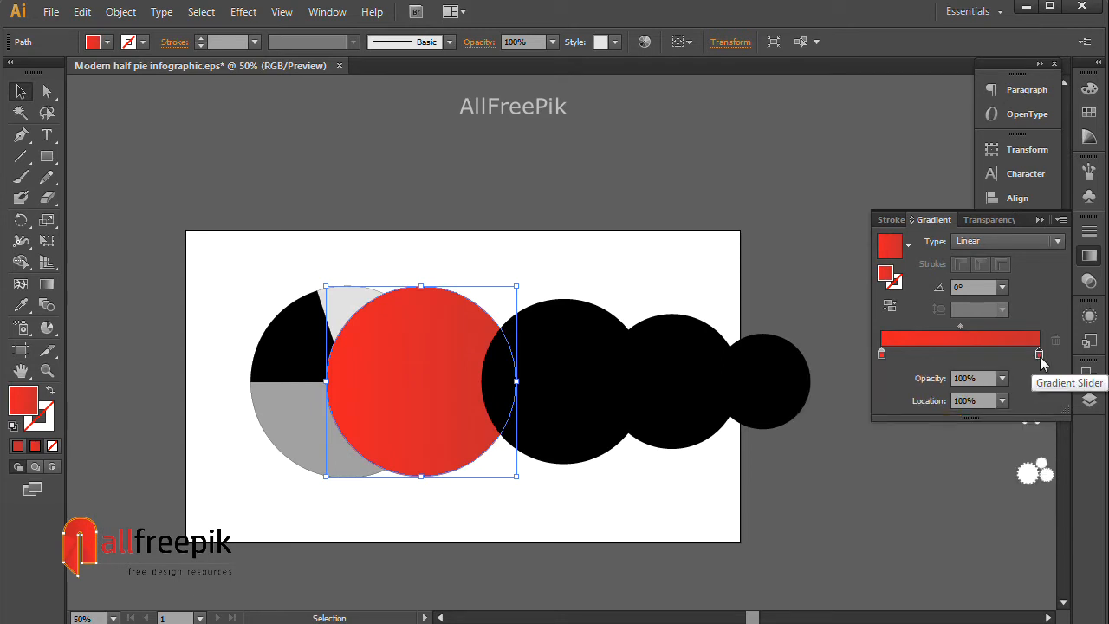
double_click(1039, 355)
click(812, 414)
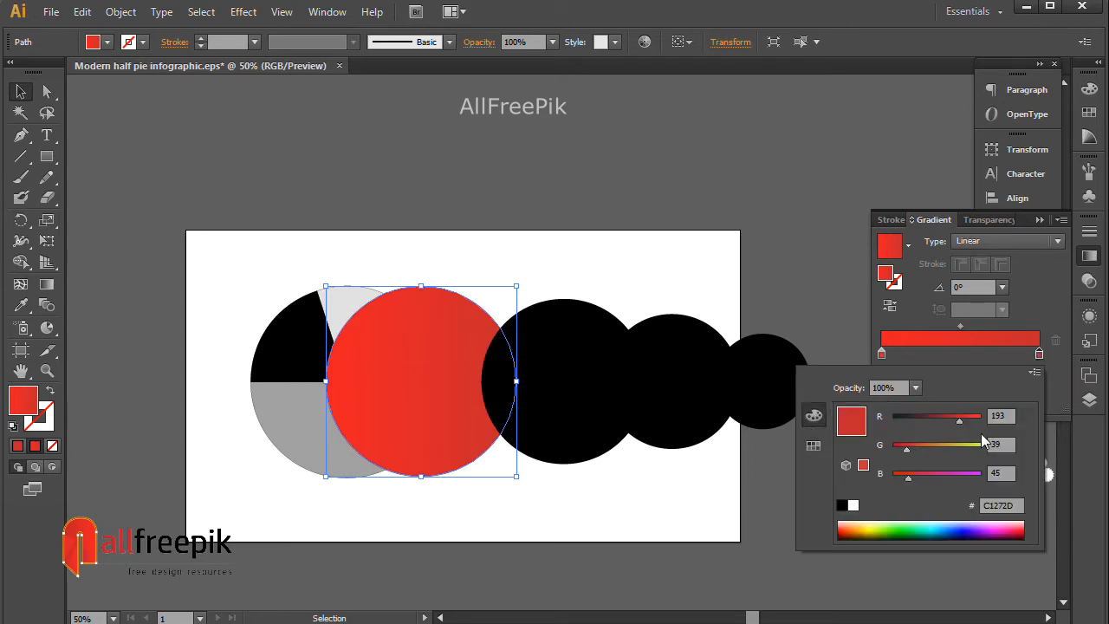
drag(961, 423, 943, 423)
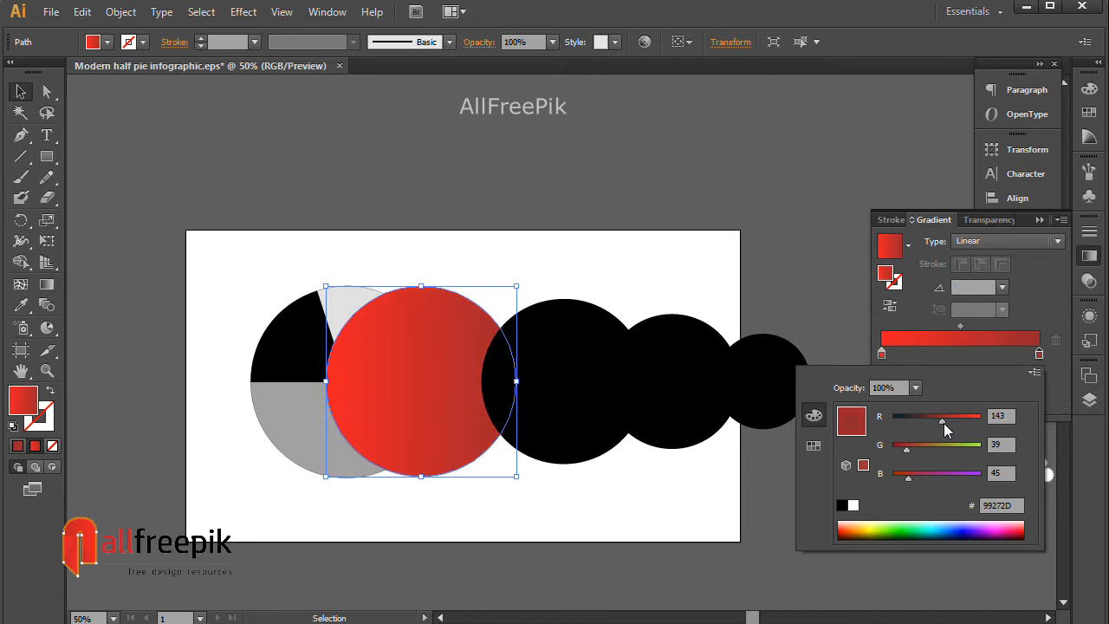
Fill the second-largest circle with a linear gradient from light orange to dark orange
click(568, 319)
click(566, 326)
click(909, 345)
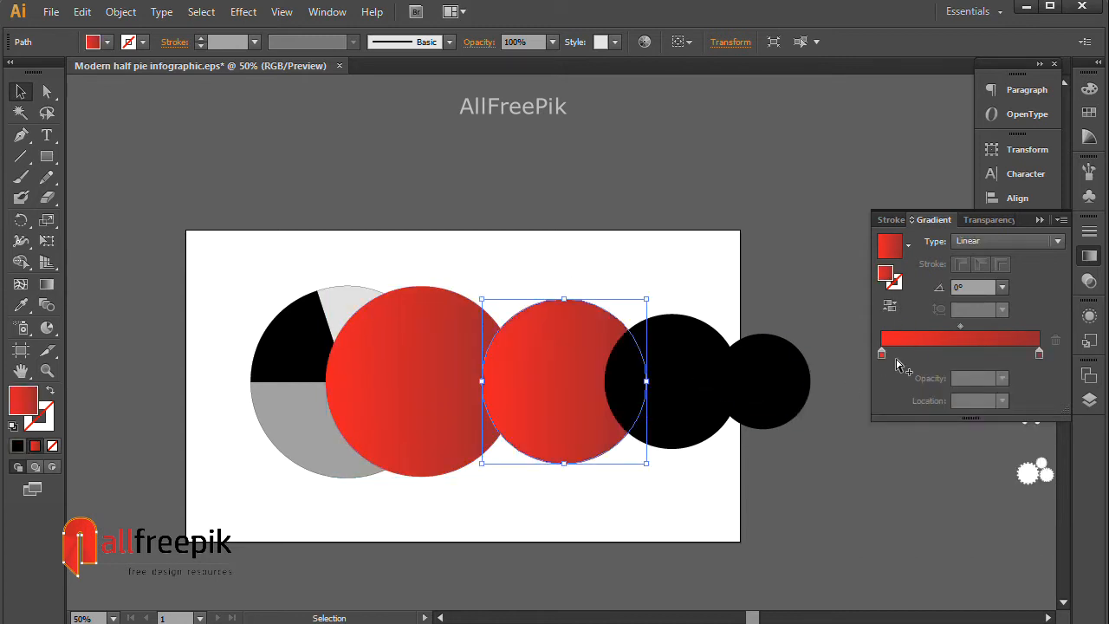
double_click(882, 354)
click(813, 445)
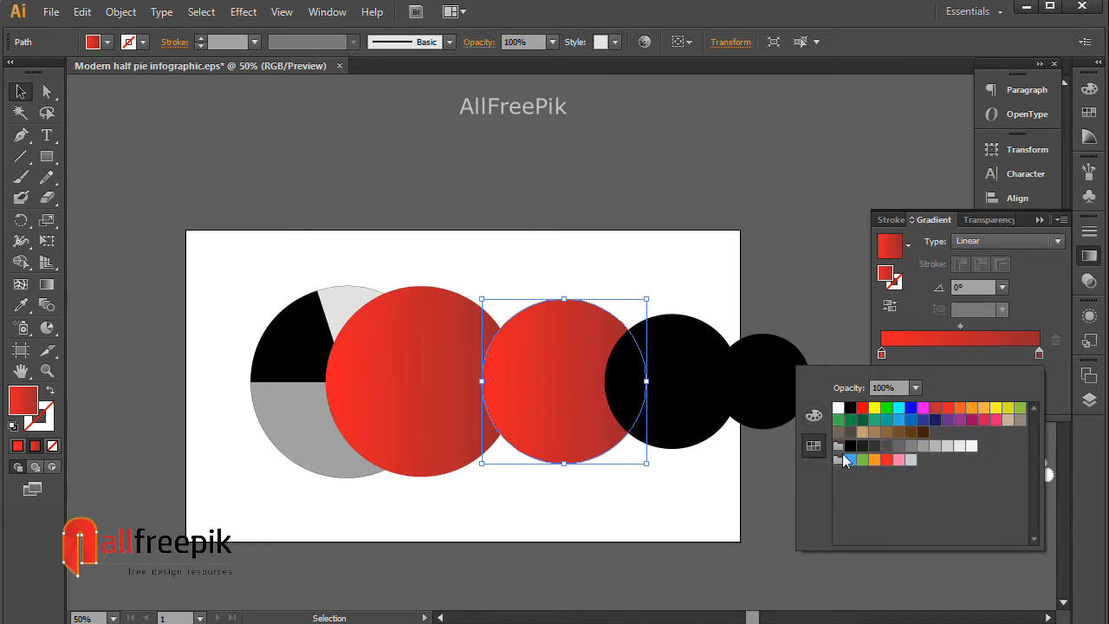
click(984, 415)
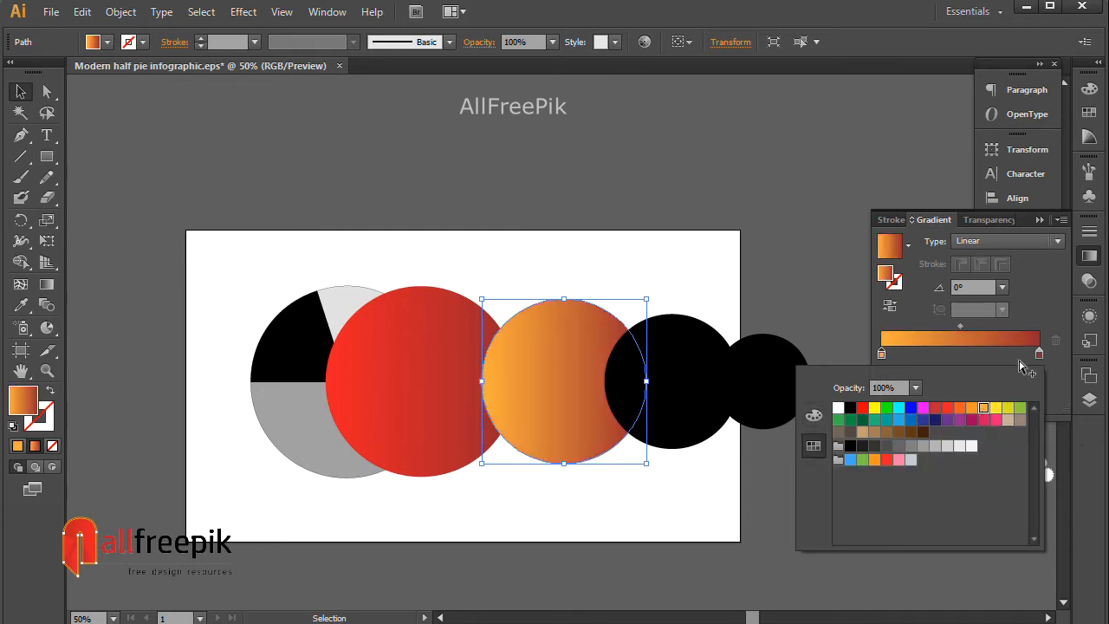
click(1039, 354)
double_click(1040, 355)
click(957, 409)
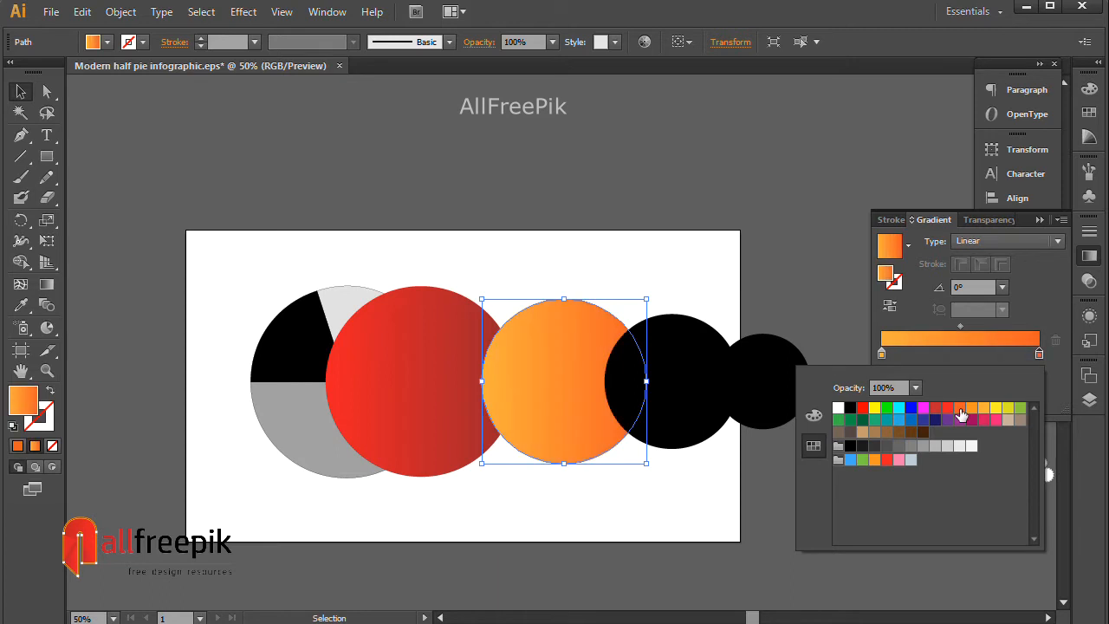
Fill the third-largest circle with a linear gradient from light blue to darker blue
click(722, 293)
click(722, 293)
click(693, 340)
click(948, 345)
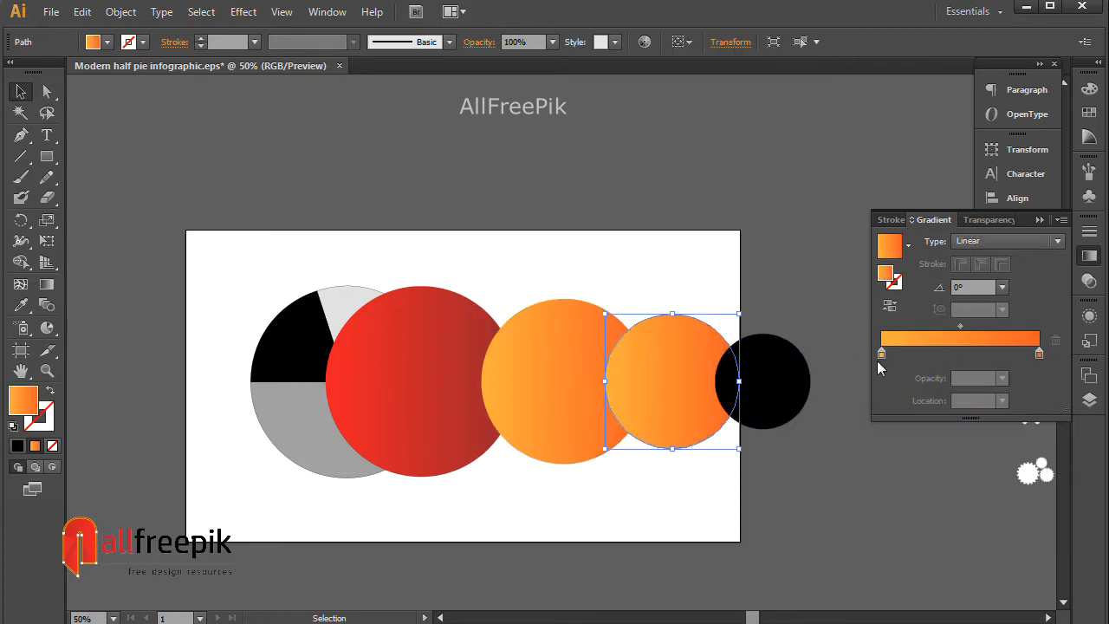
double_click(882, 353)
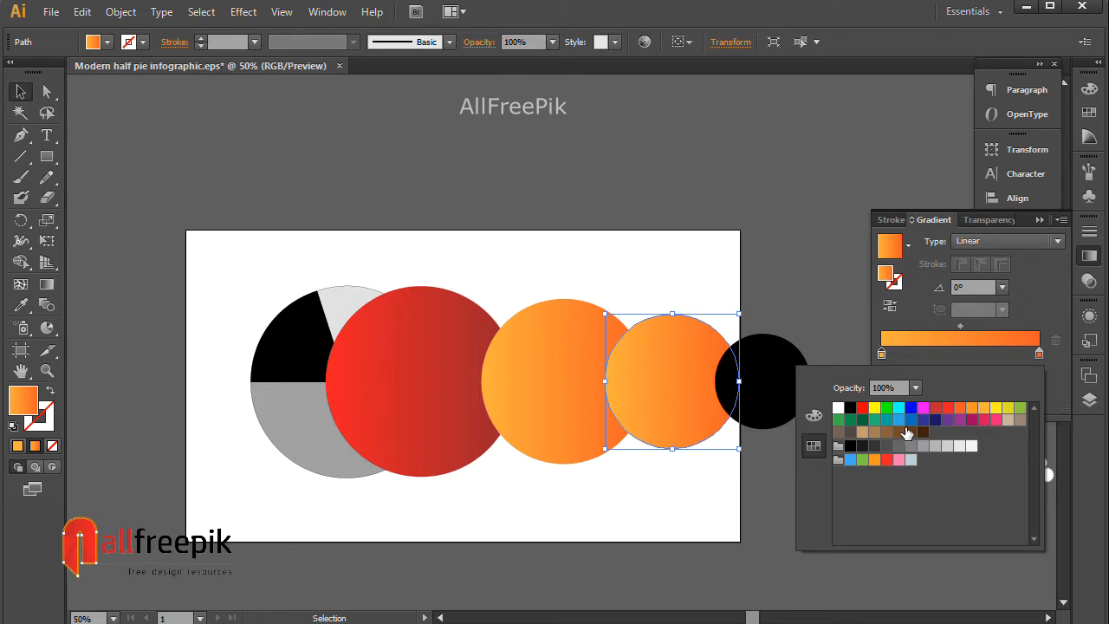
click(900, 420)
click(1039, 354)
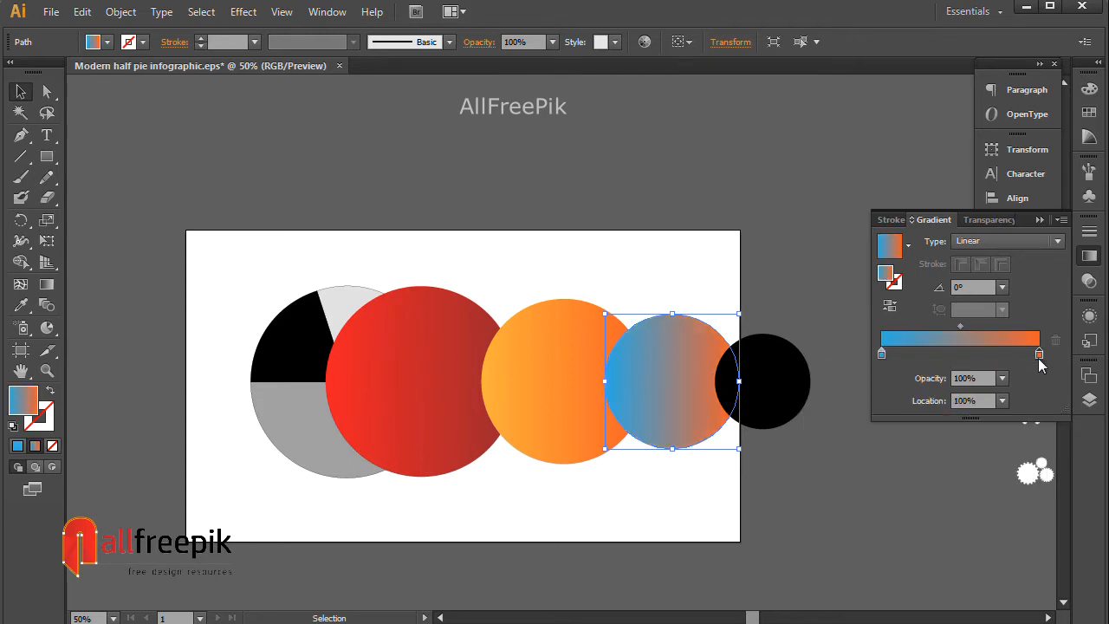
double_click(1039, 354)
click(911, 420)
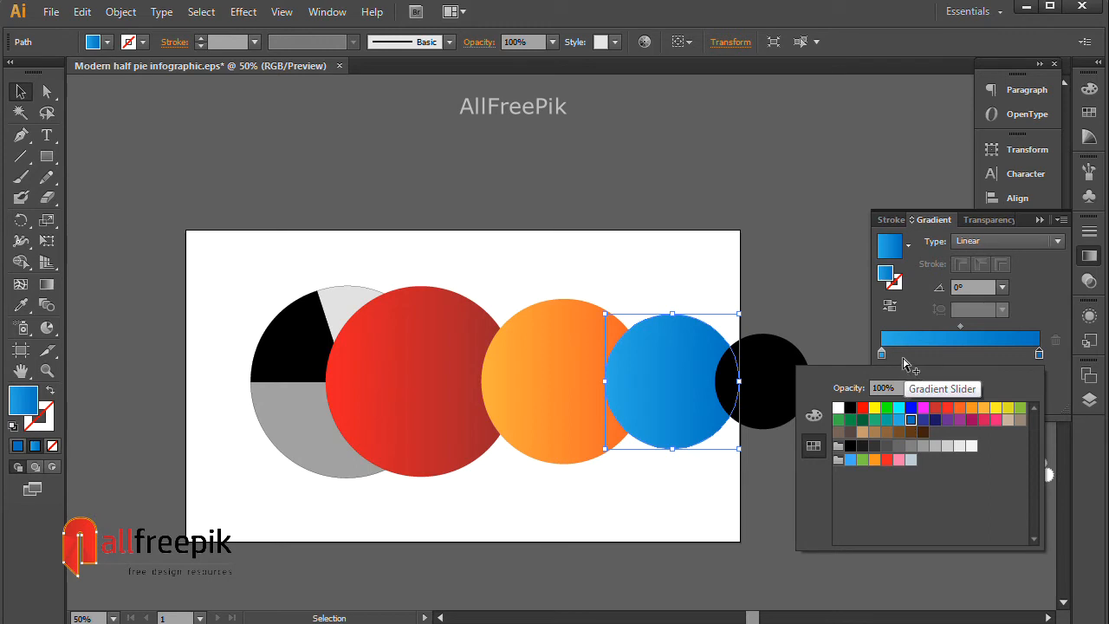
Fill the smallest circle with a linear gradient from light grey-brown to dark brown and deselect it
click(790, 372)
click(908, 346)
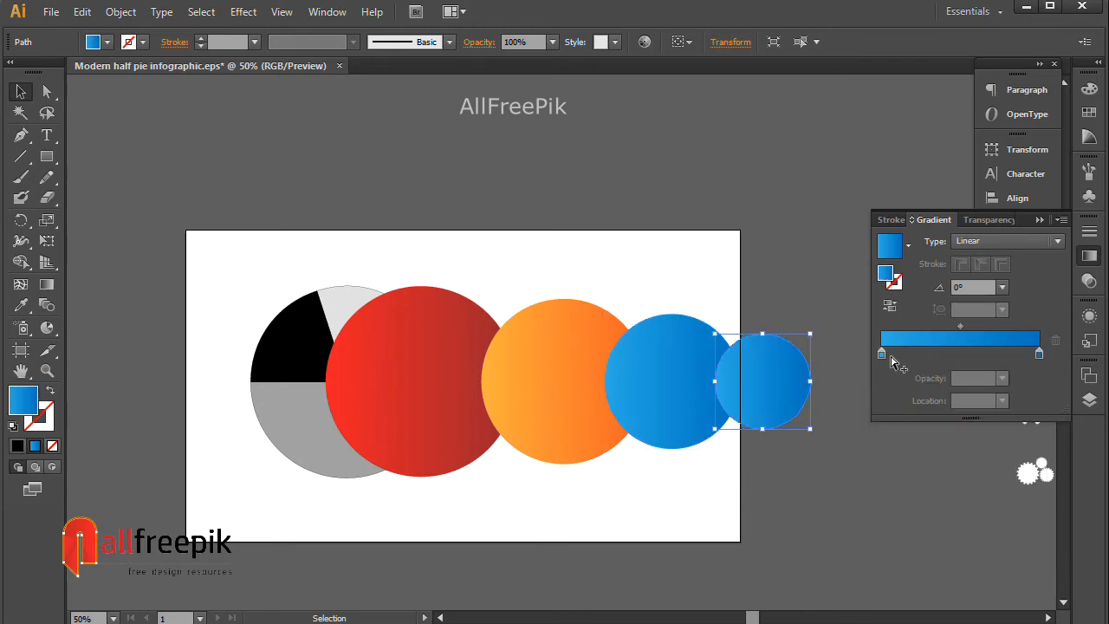
double_click(883, 355)
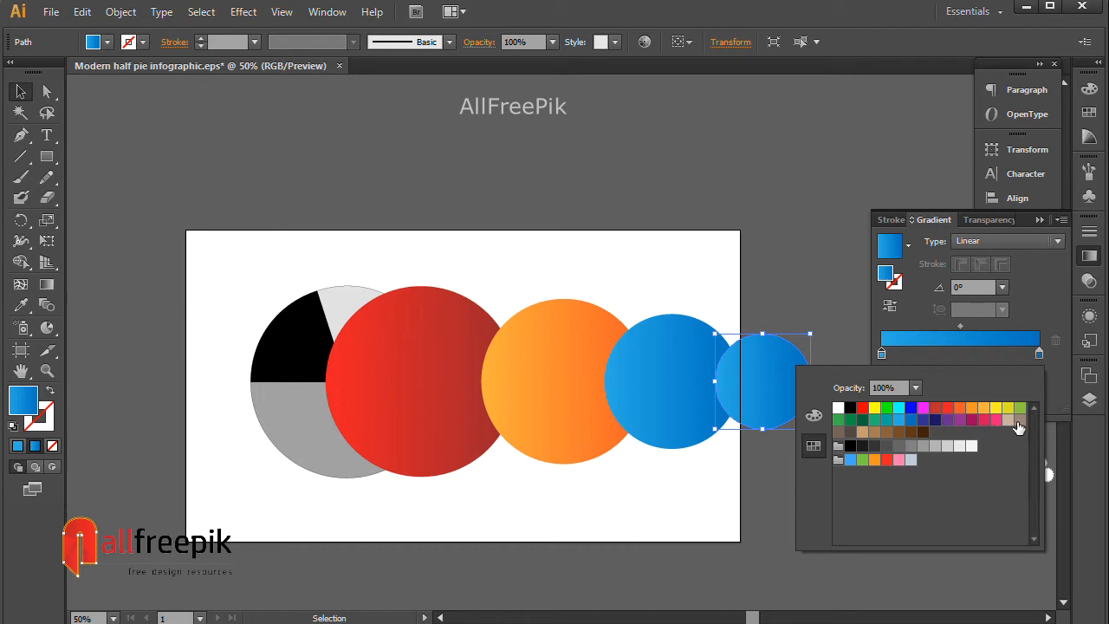
click(1039, 355)
double_click(1038, 356)
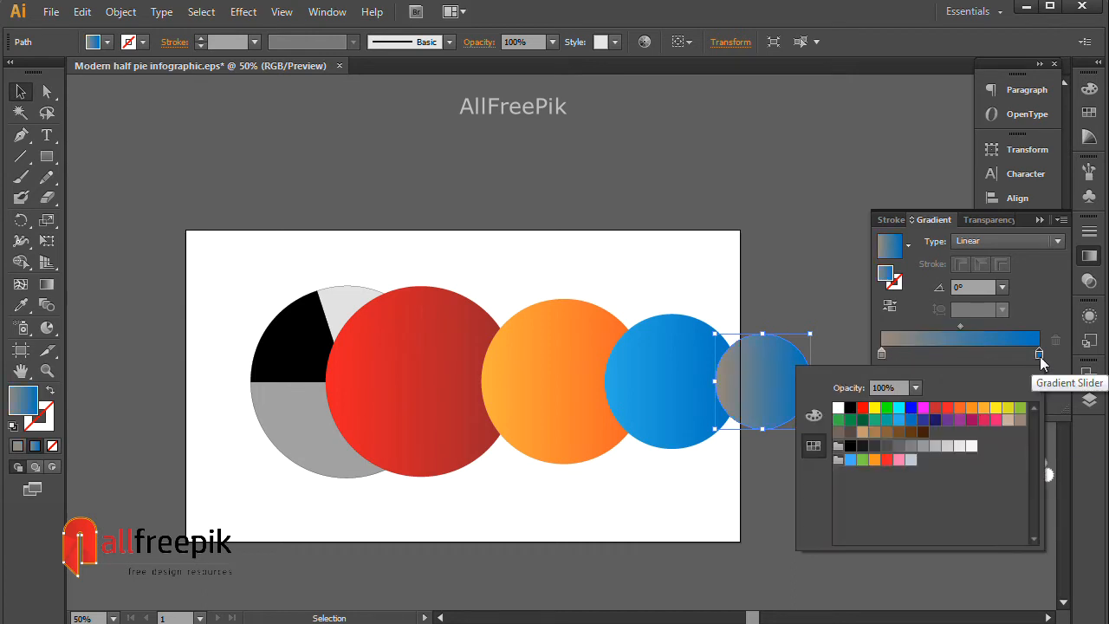
click(851, 433)
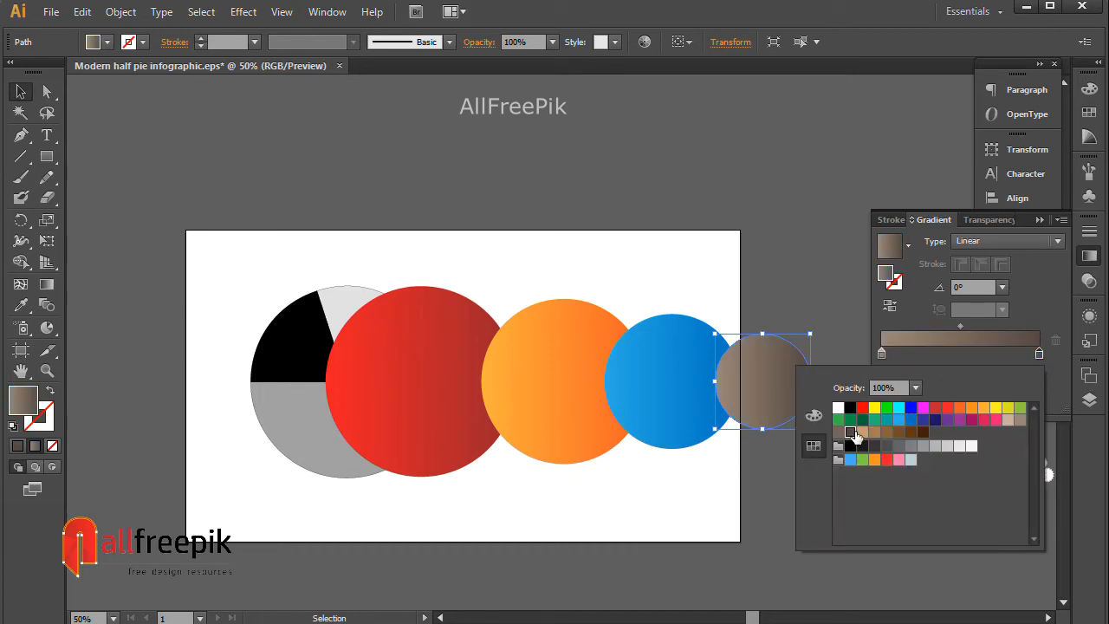
click(774, 268)
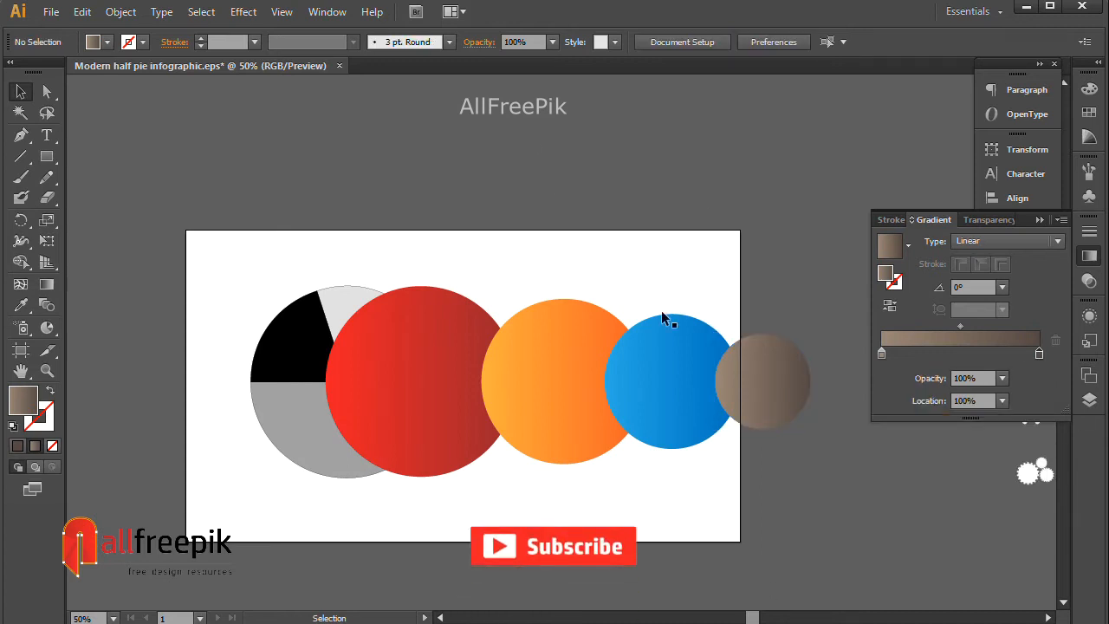
Align the four gradient circles on their horizontal centres so they are concentric, placed beside the pie graph
click(749, 378)
shift+click(683, 373)
shift+click(523, 378)
shift+click(468, 379)
click(677, 43)
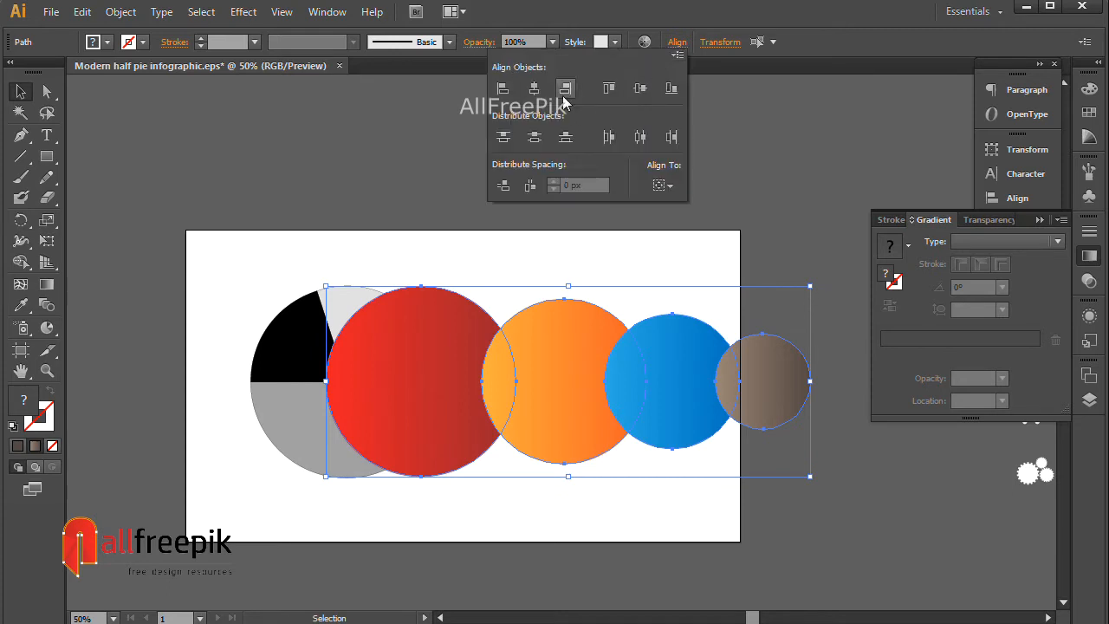
click(536, 90)
click(728, 252)
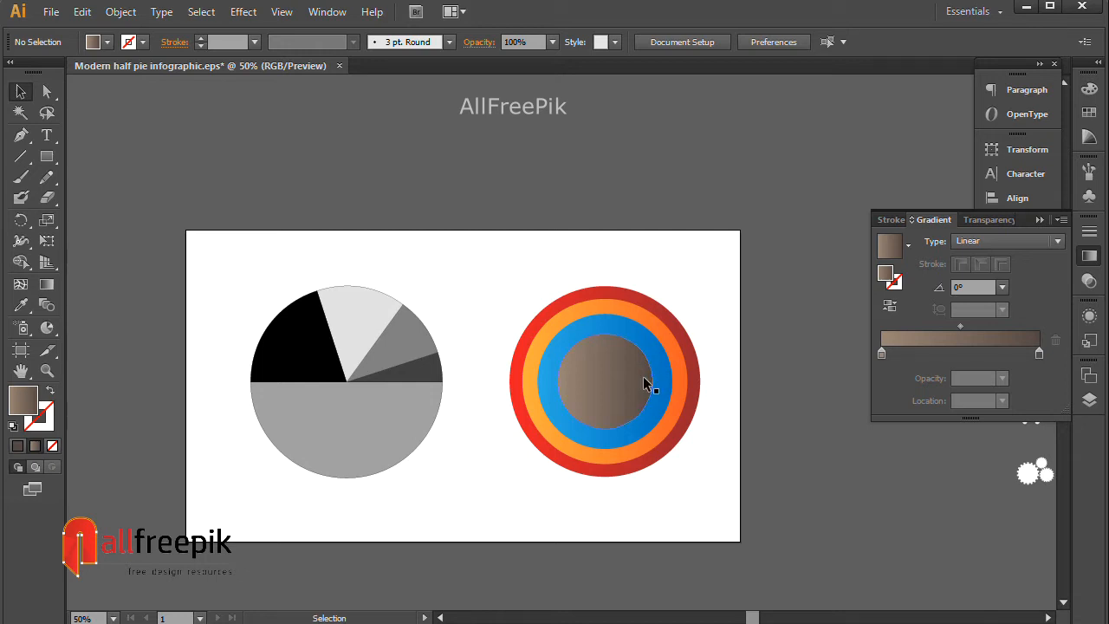
Ungroup the pie graph, accepting the loss of its graph data and style
drag(514, 282, 656, 443)
click(353, 386)
click(121, 11)
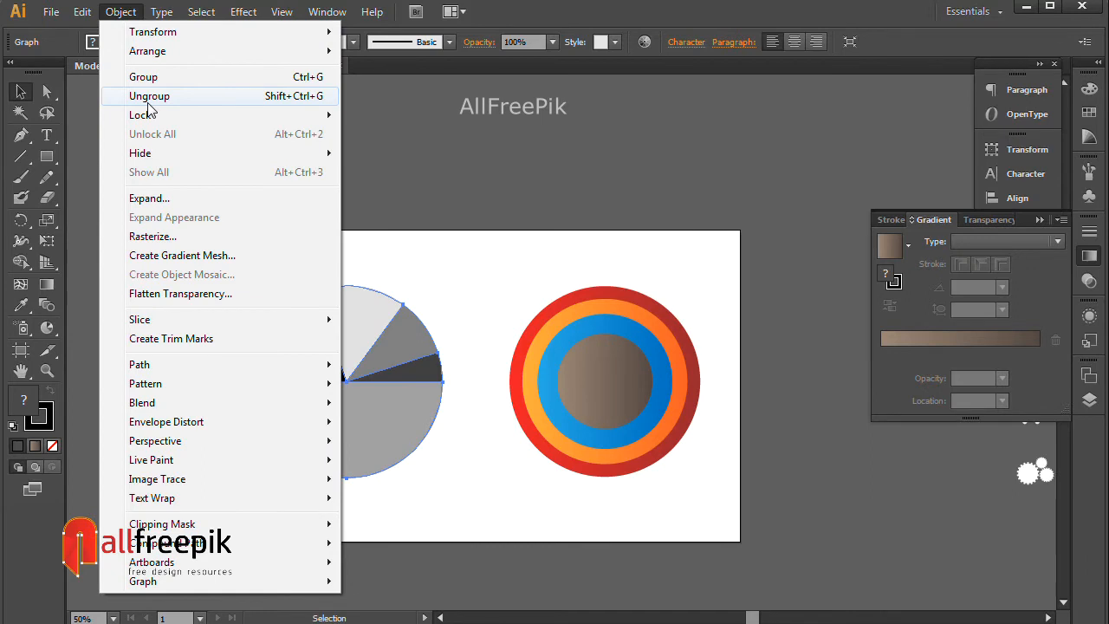
click(147, 100)
click(641, 348)
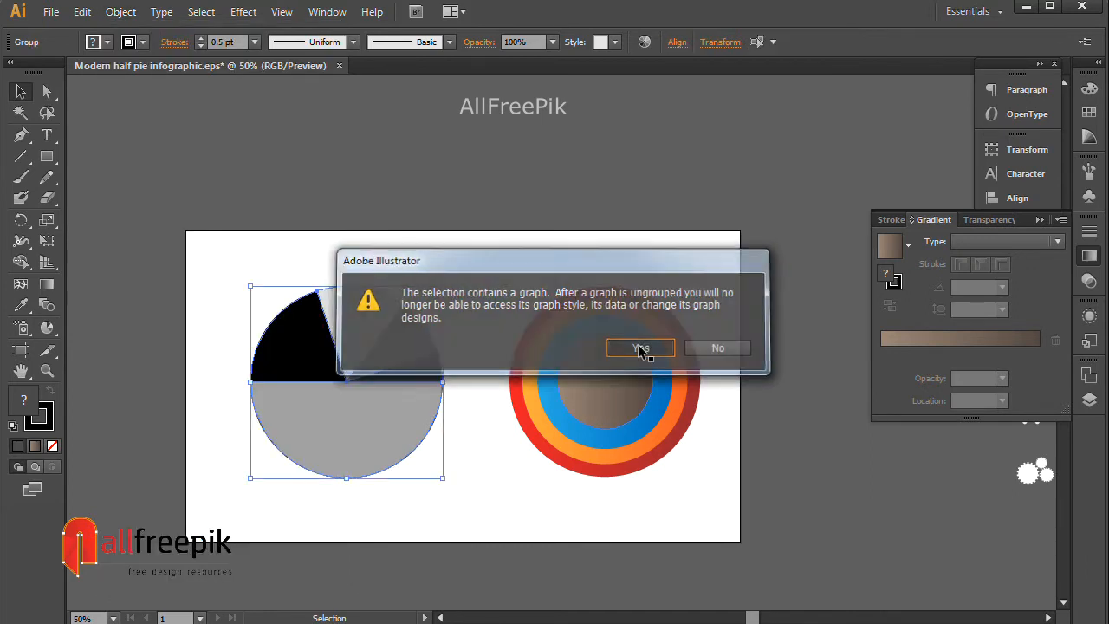
Centre the ungrouped pie and the four gradient circles horizontally on each other so they share one centre
drag(491, 241, 789, 511)
click(384, 384)
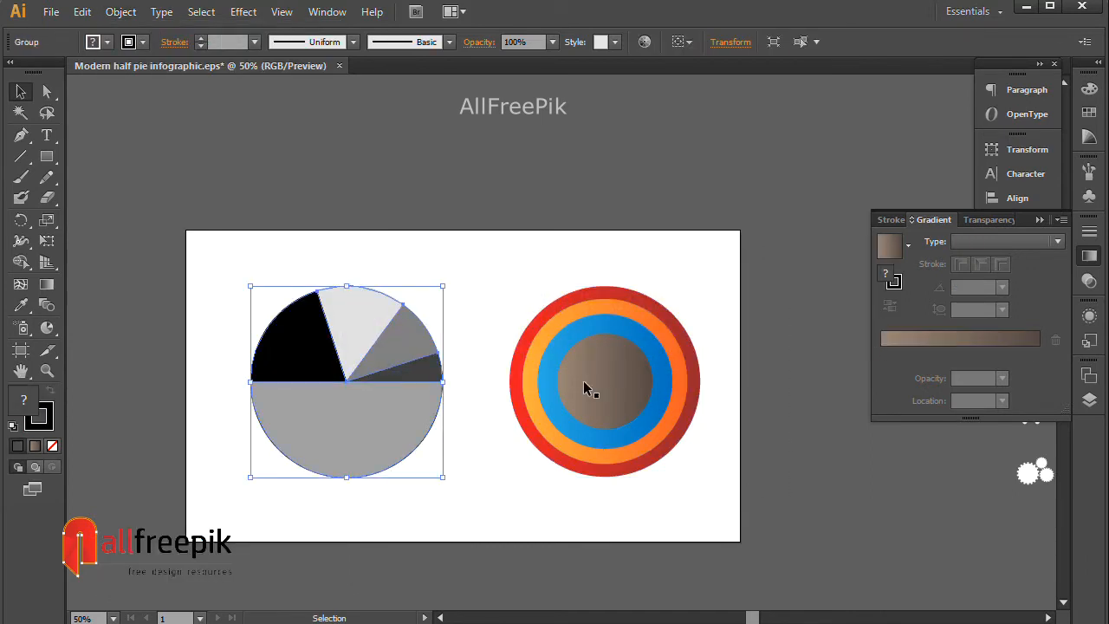
click(584, 381)
drag(475, 265, 698, 444)
shift+click(391, 412)
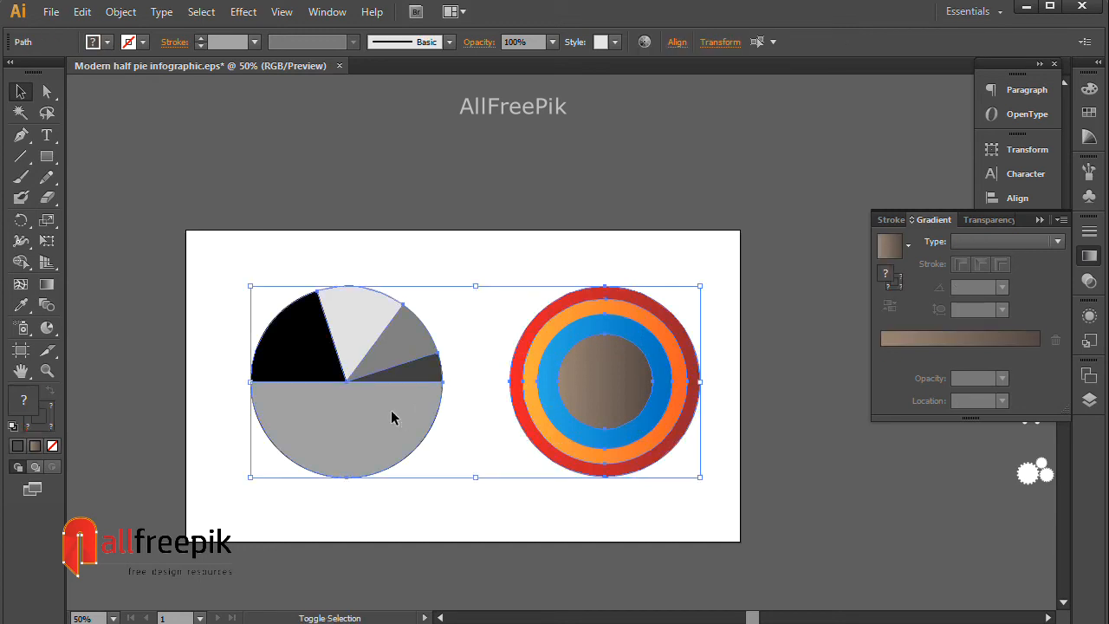
click(677, 43)
click(621, 90)
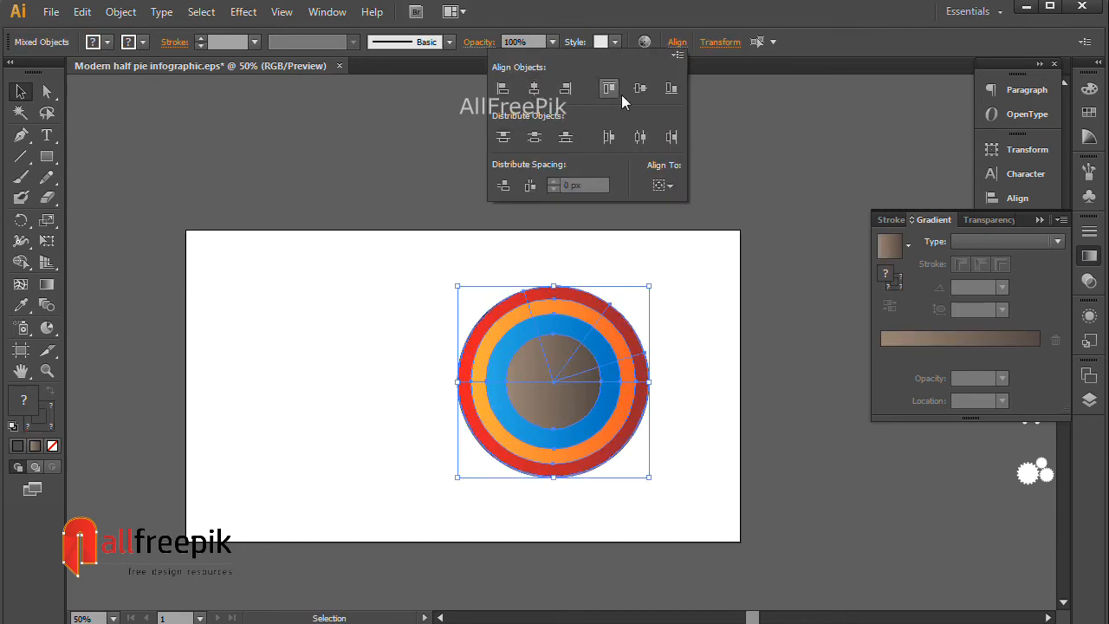
click(716, 299)
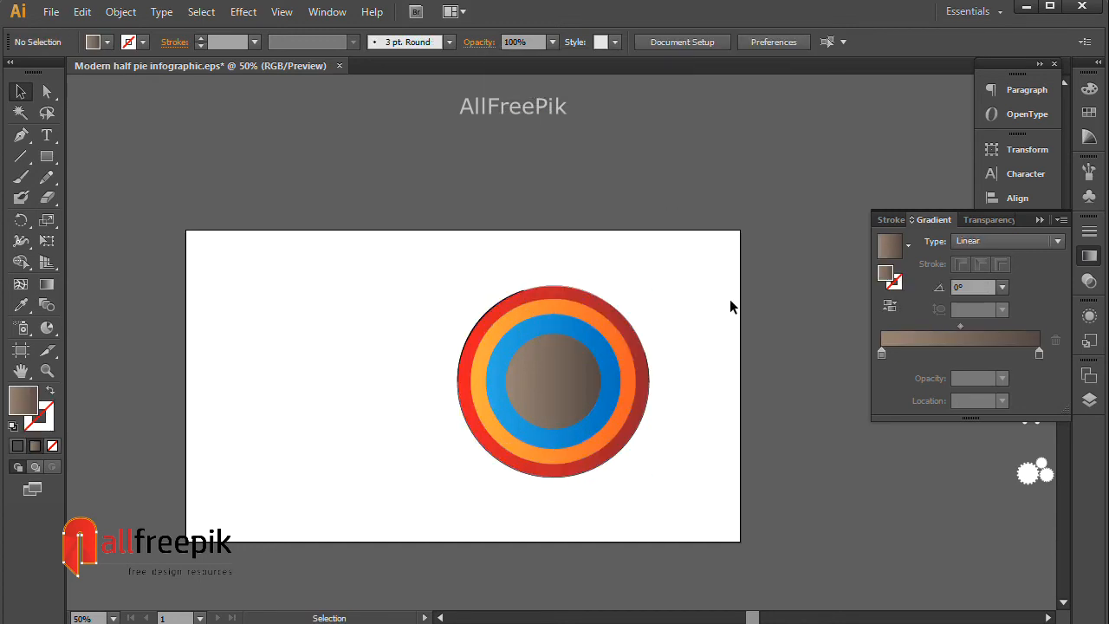
Send the four gradient circles to the back, behind the pie slices
shift+click(607, 377)
shift+click(634, 370)
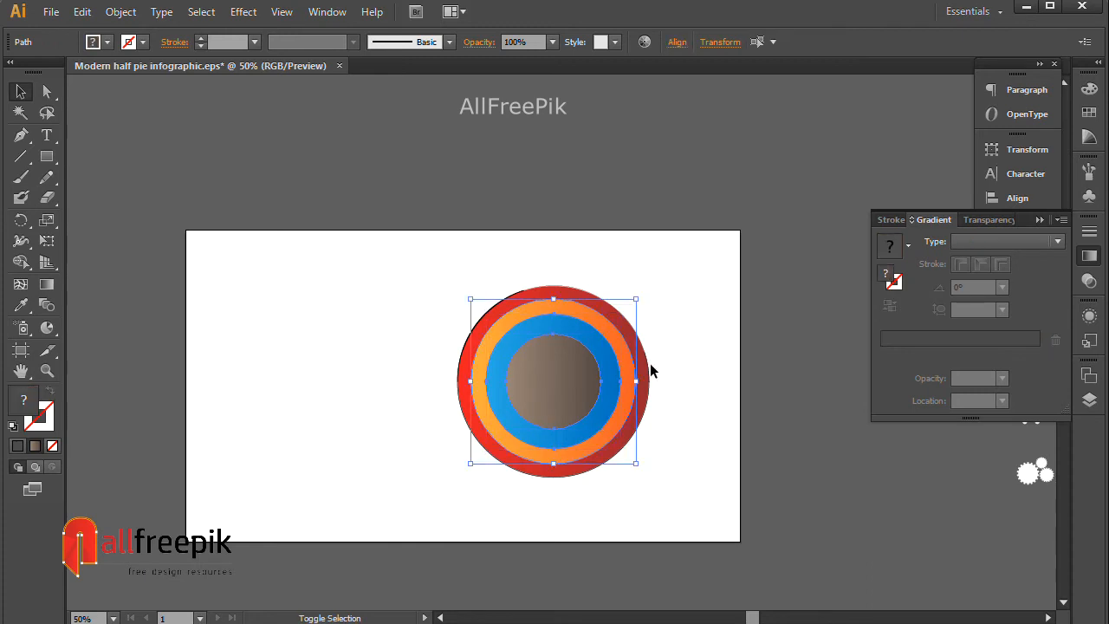
shift+click(645, 369)
right_click(641, 362)
mouse_move(725, 574)
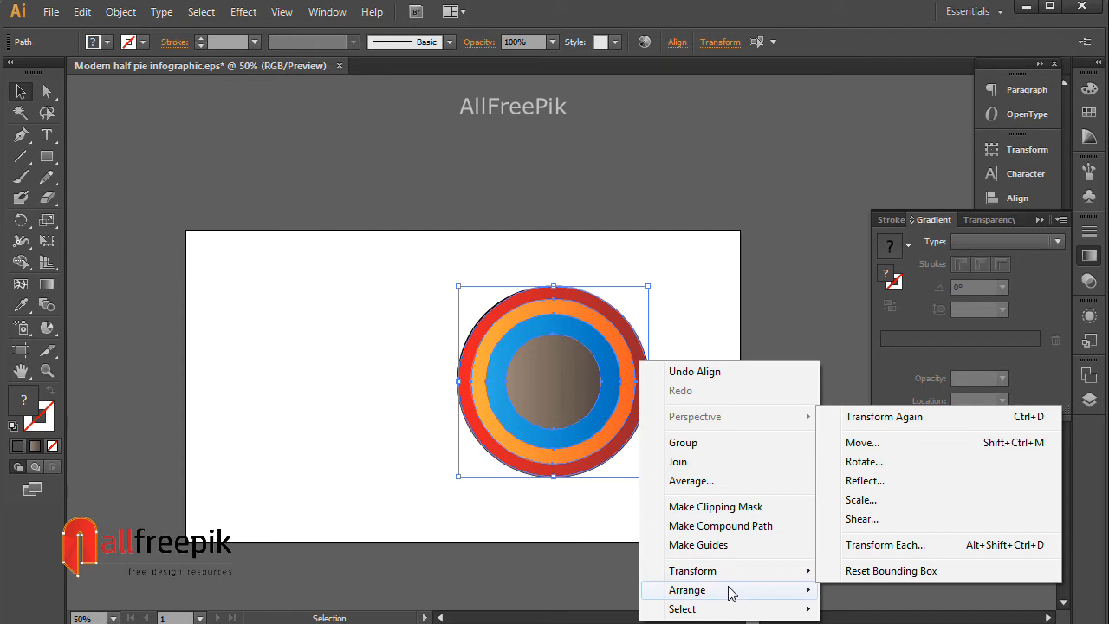
click(904, 572)
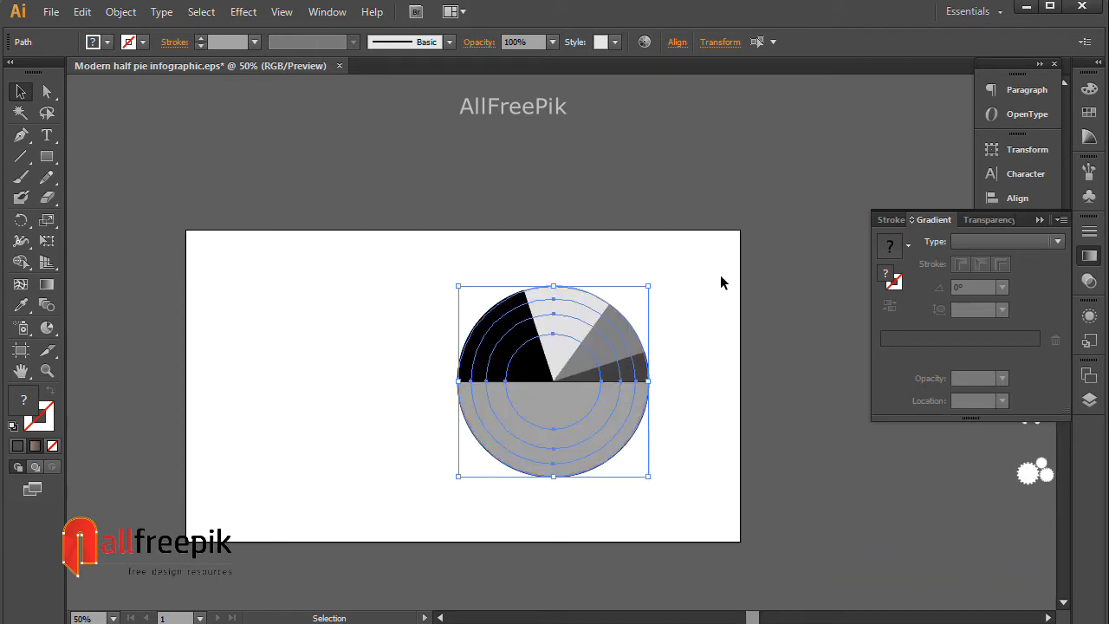
click(721, 283)
Cut away the grey lower-half slice of the pie
click(47, 91)
click(568, 437)
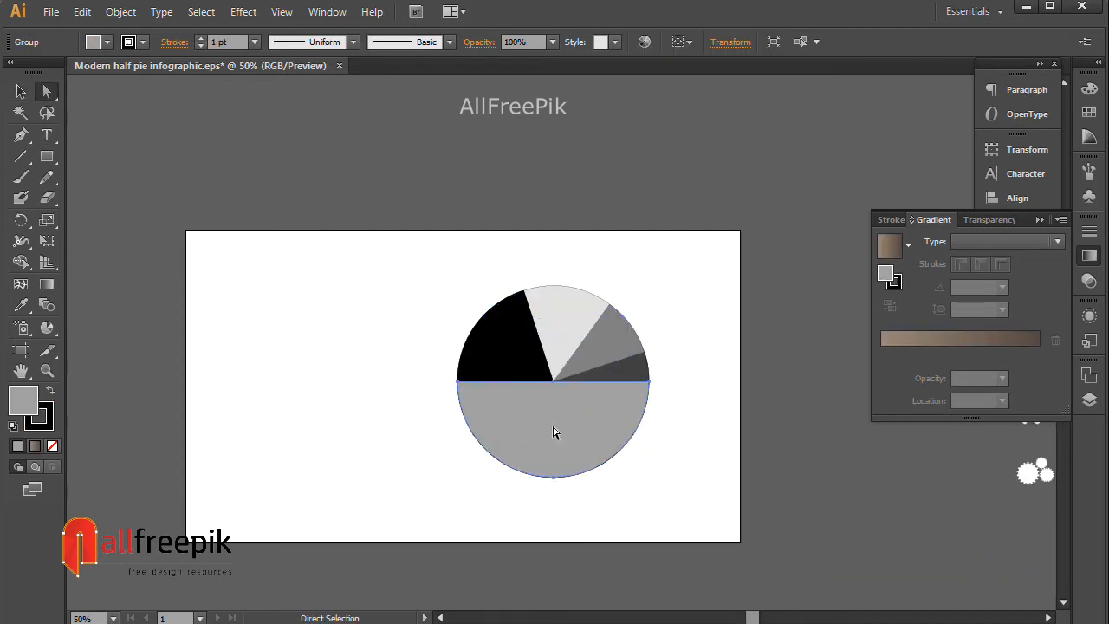
click(82, 12)
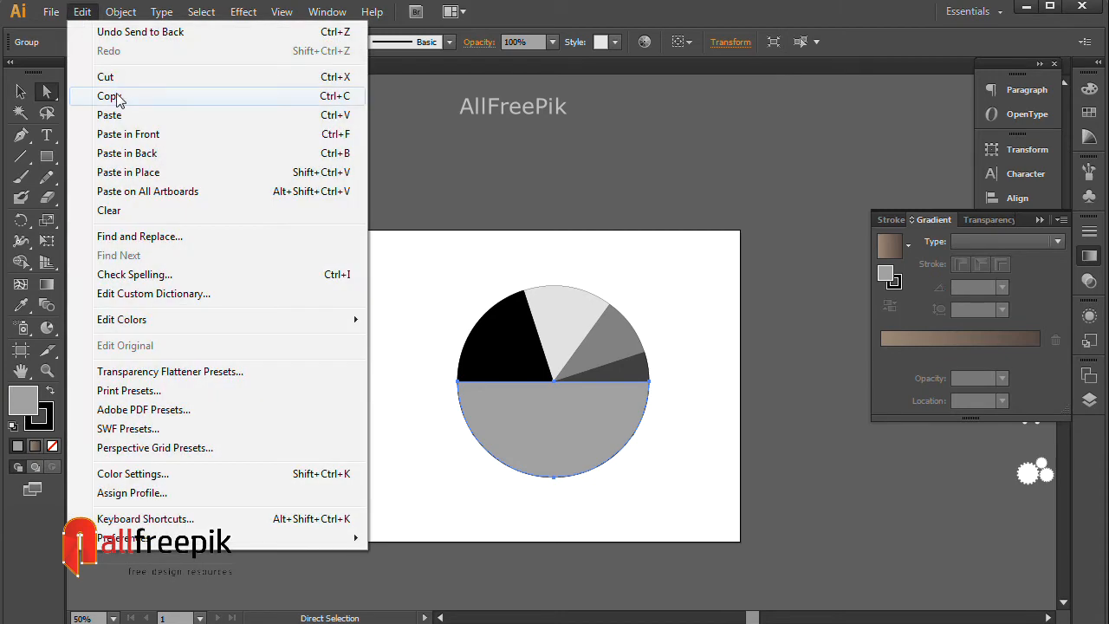
click(108, 77)
Ungroup the remaining upper pie slices until each slice is a separate object
key(ctrl+space)
drag(414, 284, 751, 526)
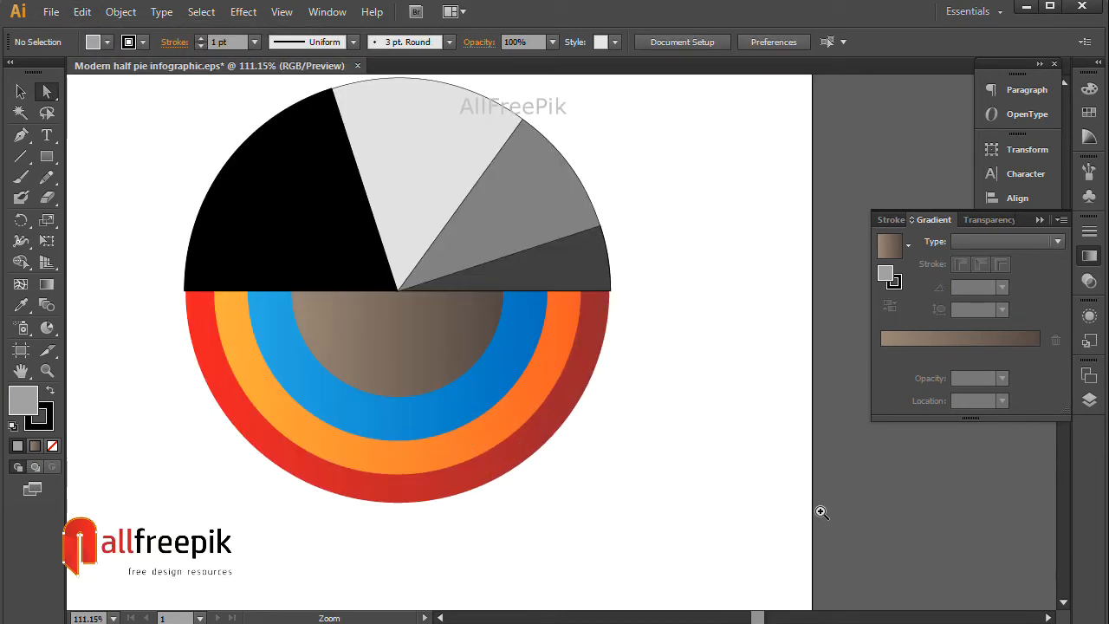
drag(620, 385, 637, 482)
click(260, 265)
right_click(314, 272)
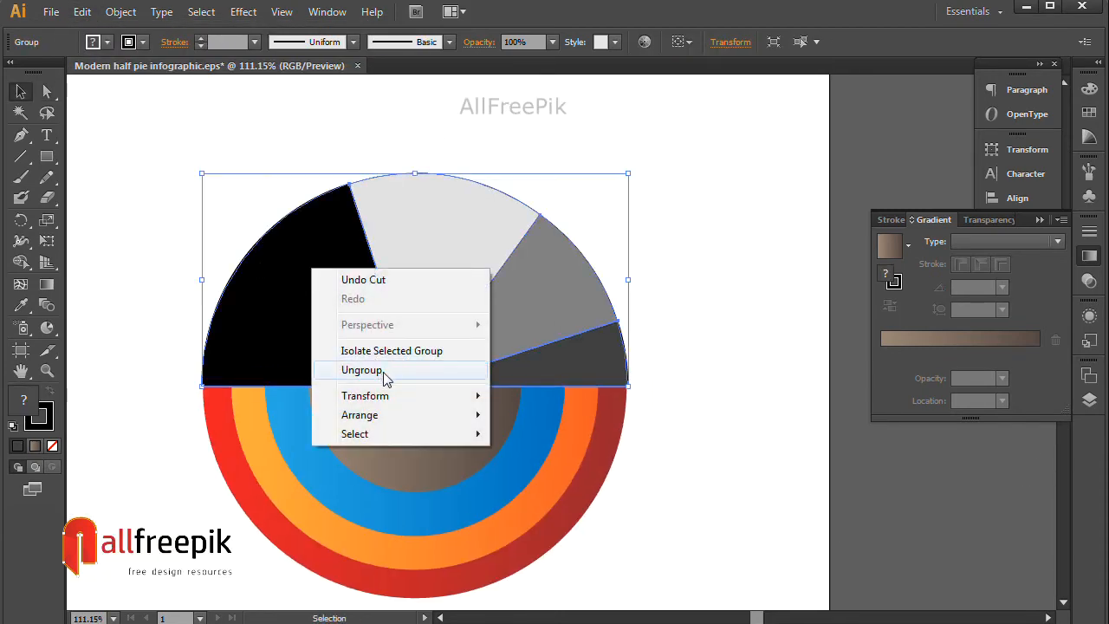
click(646, 463)
right_click(332, 334)
click(463, 430)
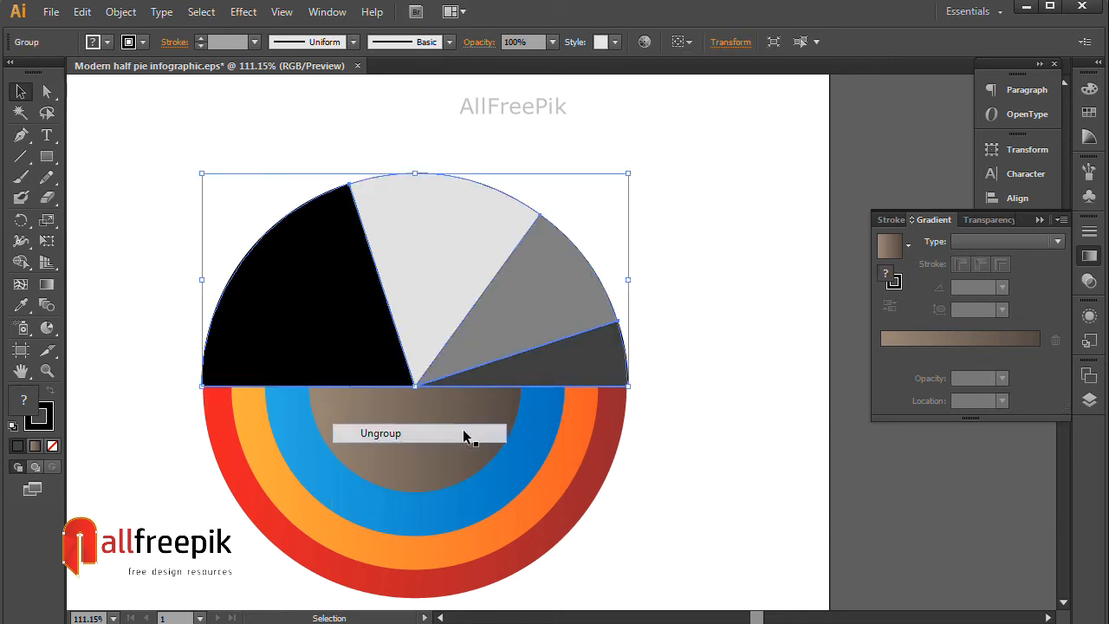
right_click(440, 316)
click(738, 372)
Remove the stroke from all four upper pie slices and deselect them
click(546, 346)
click(572, 364)
shift+click(545, 297)
shift+click(466, 241)
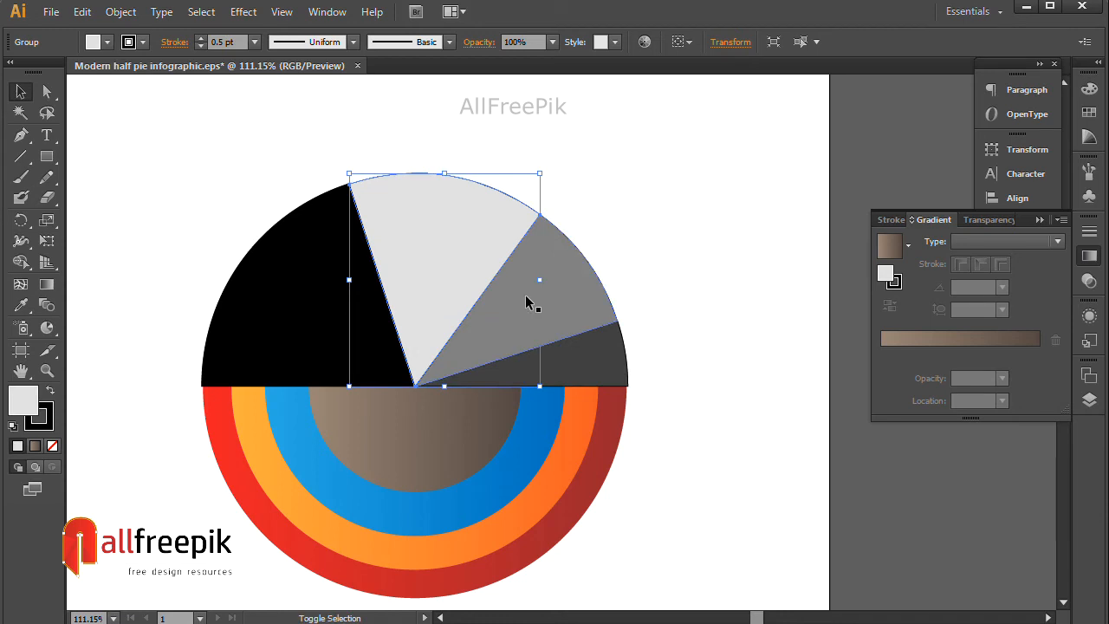
shift+click(294, 302)
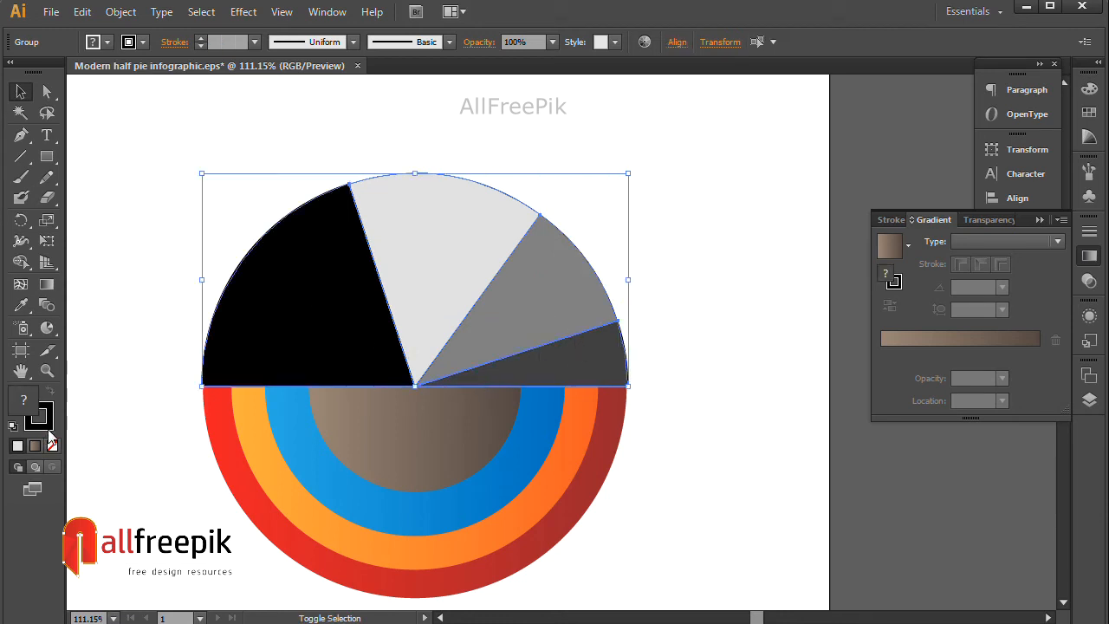
click(52, 445)
click(734, 402)
Make a clipping mask from the smallest dark grey slice and the brown circle
click(516, 366)
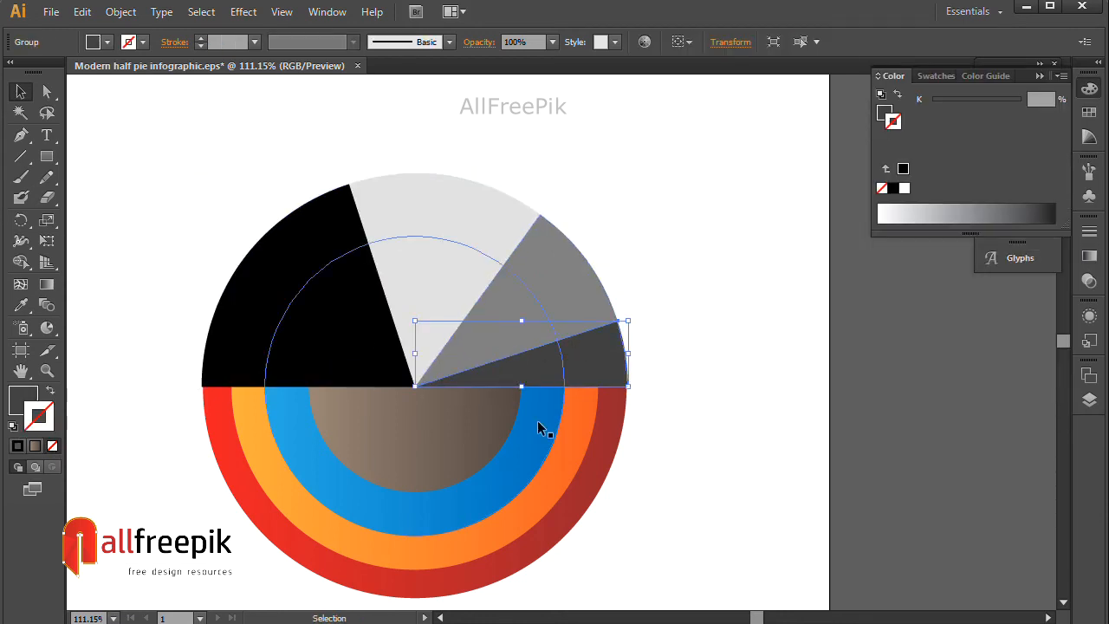
shift+click(495, 418)
right_click(496, 416)
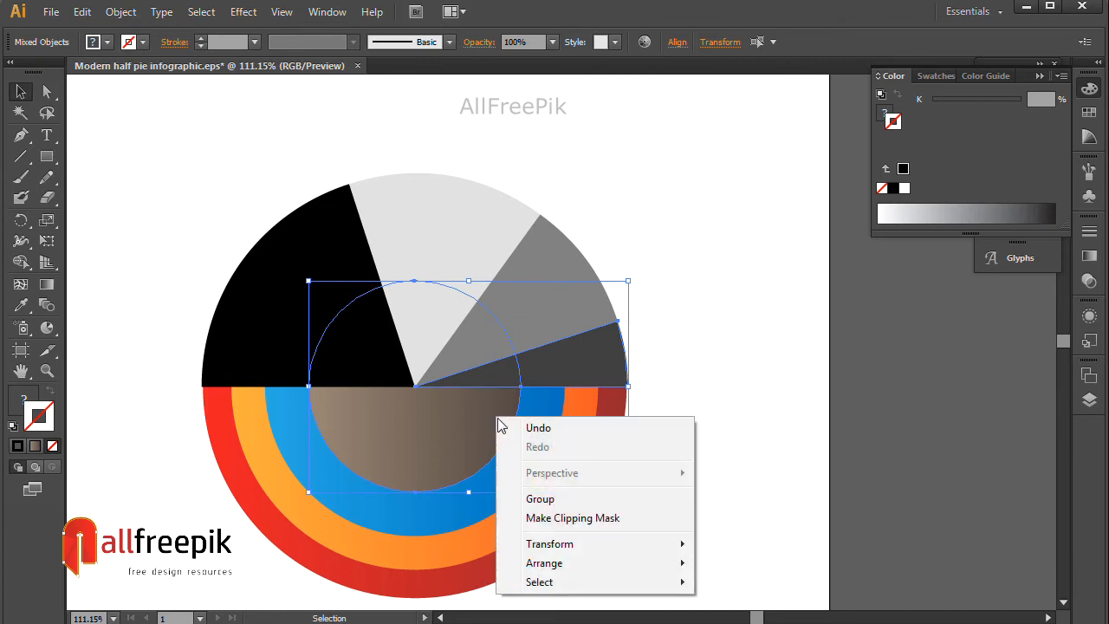
click(572, 519)
click(746, 452)
Make a clipping mask from the medium grey slice and the blue circle
click(534, 342)
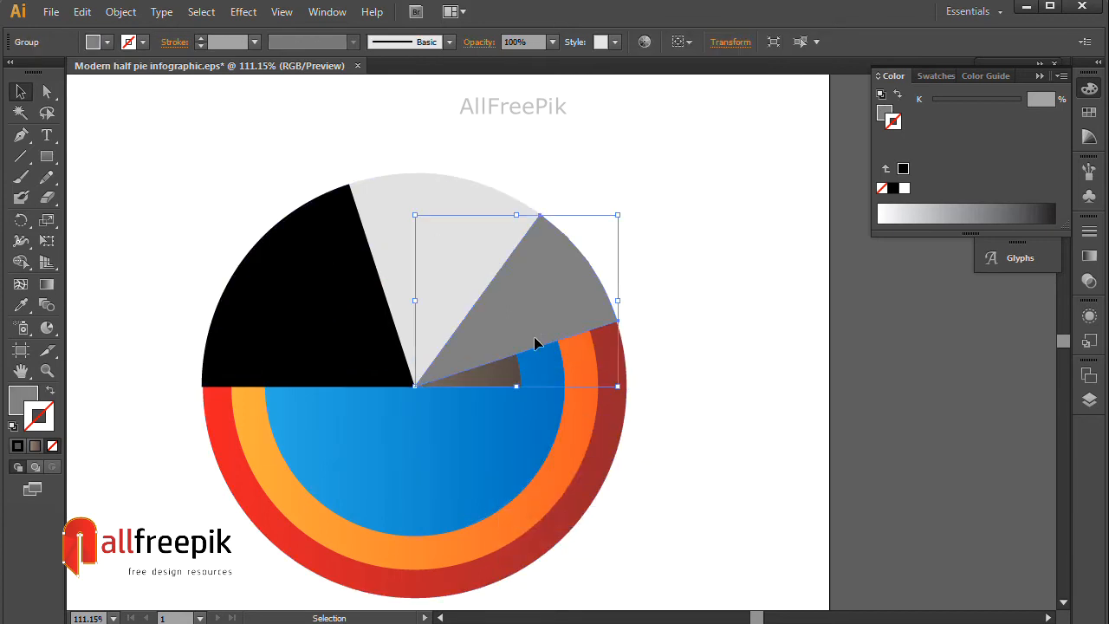
shift+click(539, 409)
right_click(539, 409)
click(612, 513)
click(792, 460)
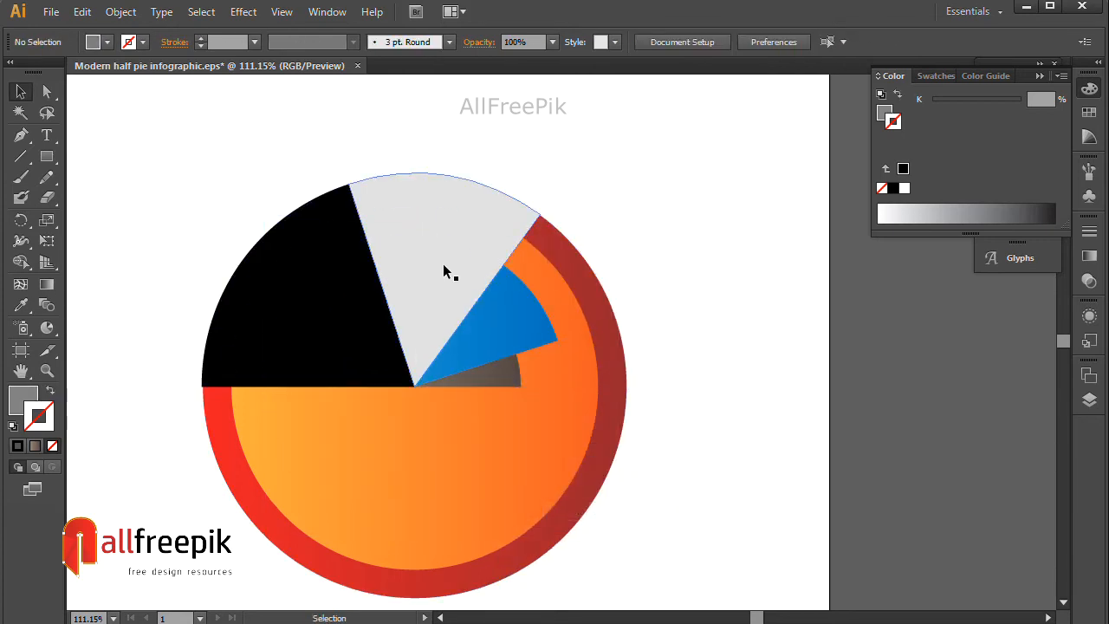
Make a clipping mask from the light grey slice and the orange circle
click(443, 264)
shift+click(544, 433)
right_click(543, 433)
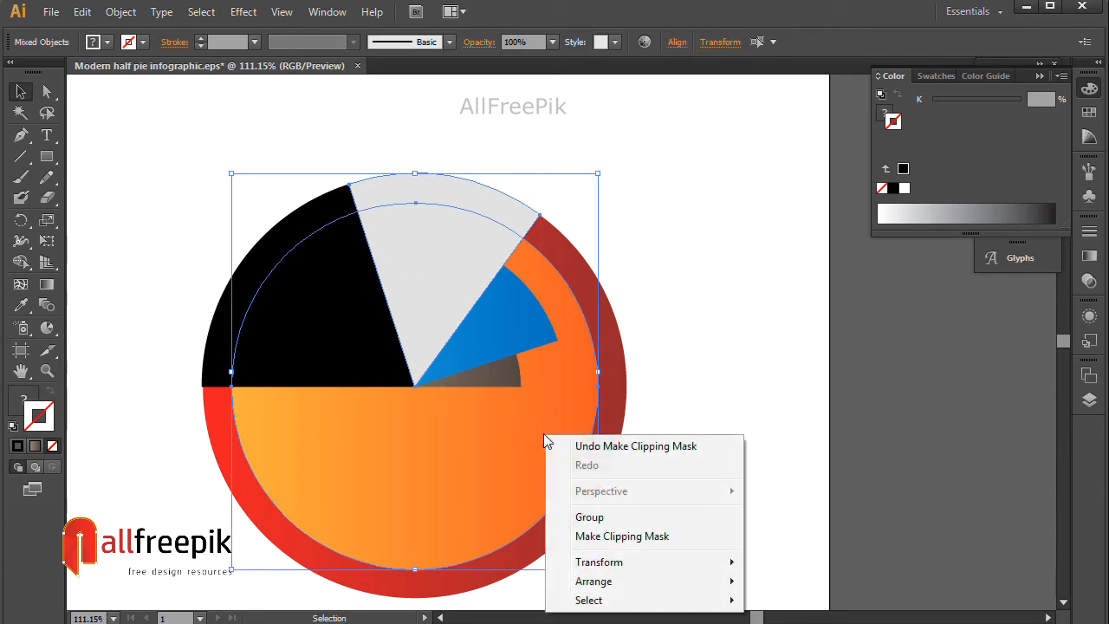
click(612, 536)
click(763, 403)
Make a clipping mask from the black slice and the red circle
click(314, 276)
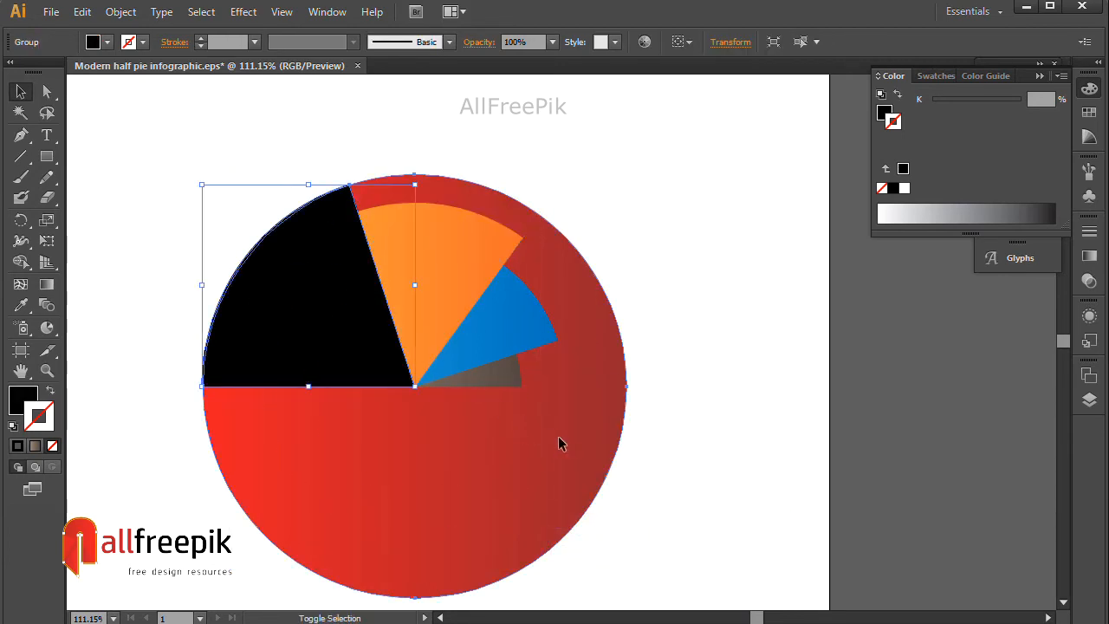
shift+click(555, 409)
right_click(554, 409)
click(630, 515)
click(734, 396)
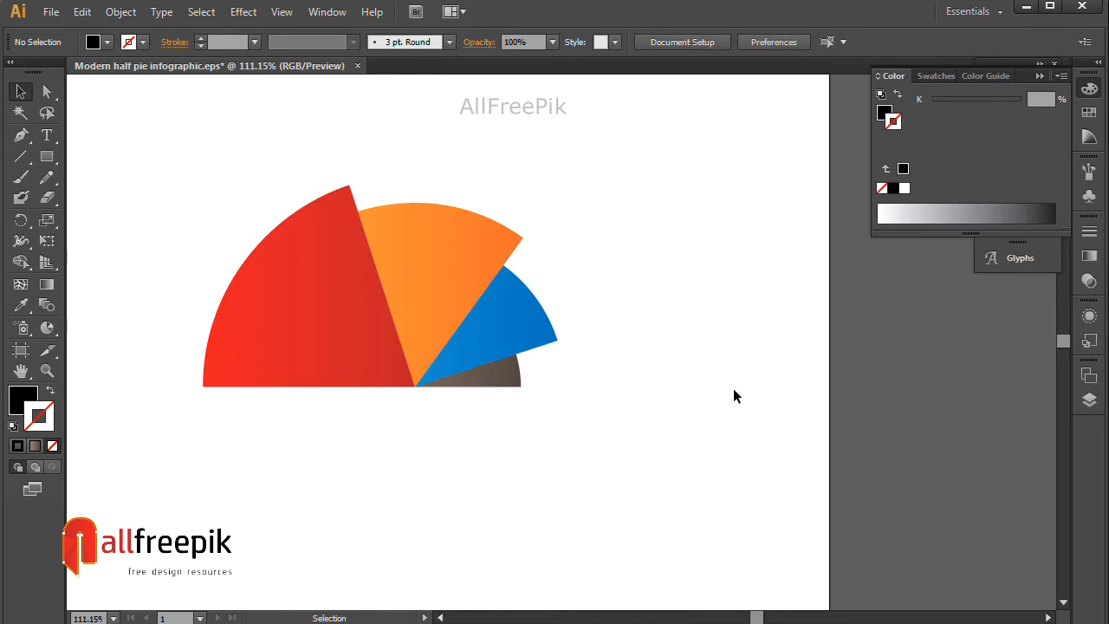
Enlarge the four clipped slices together to span most of the artboard's width and place them in its lower part
ctrl+alt+click(560, 390)
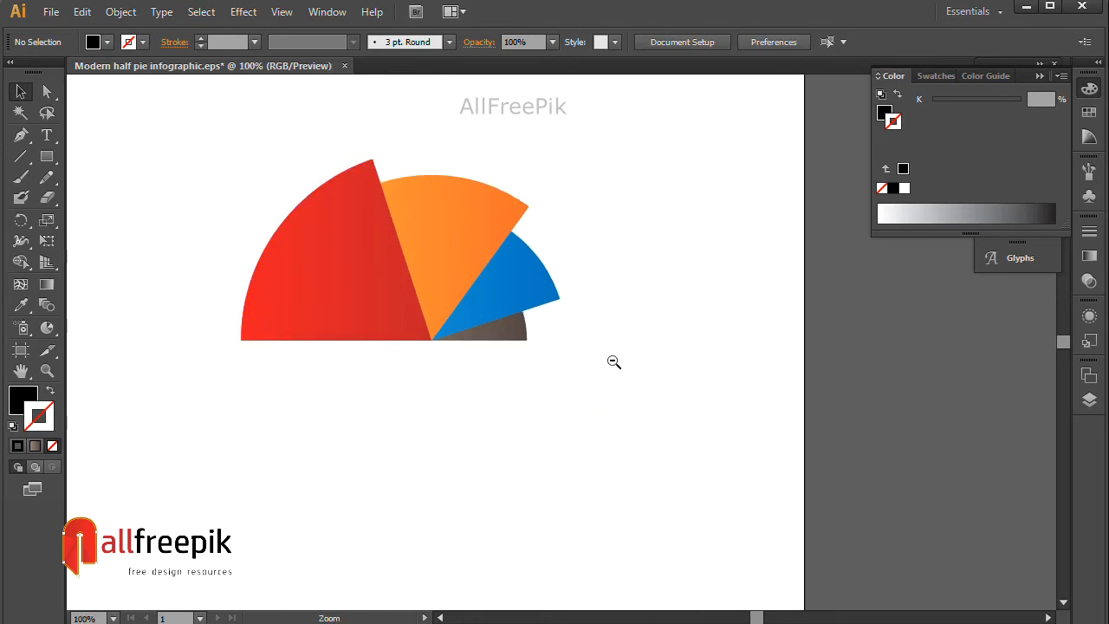
ctrl+alt+click(614, 362)
drag(554, 391, 598, 414)
drag(286, 218, 673, 429)
drag(442, 331, 294, 462)
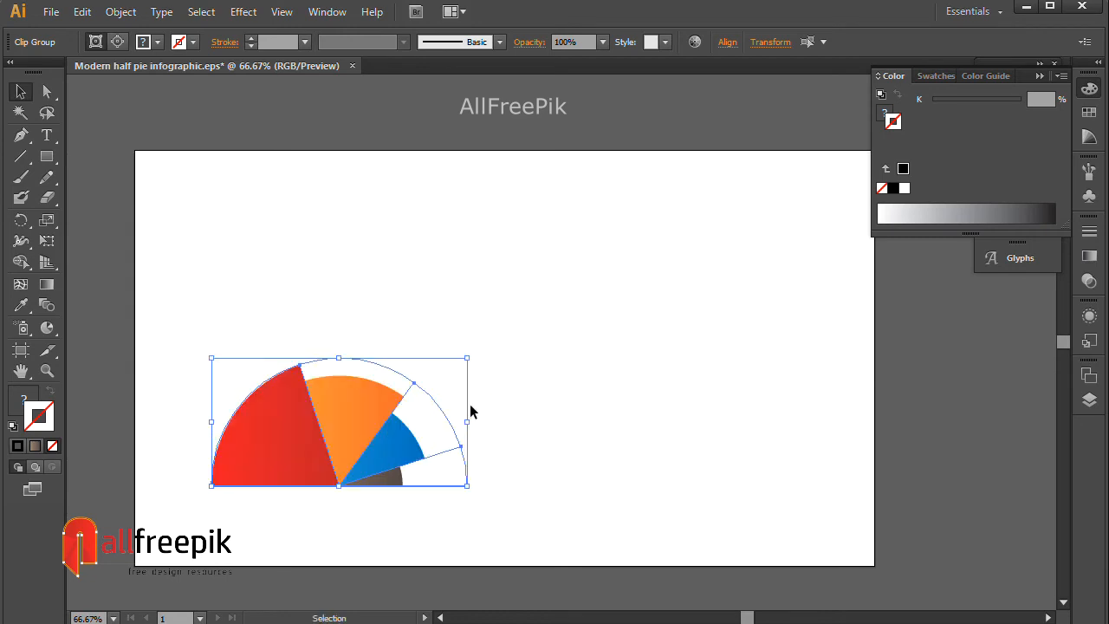
drag(468, 359, 755, 219)
drag(584, 416, 554, 436)
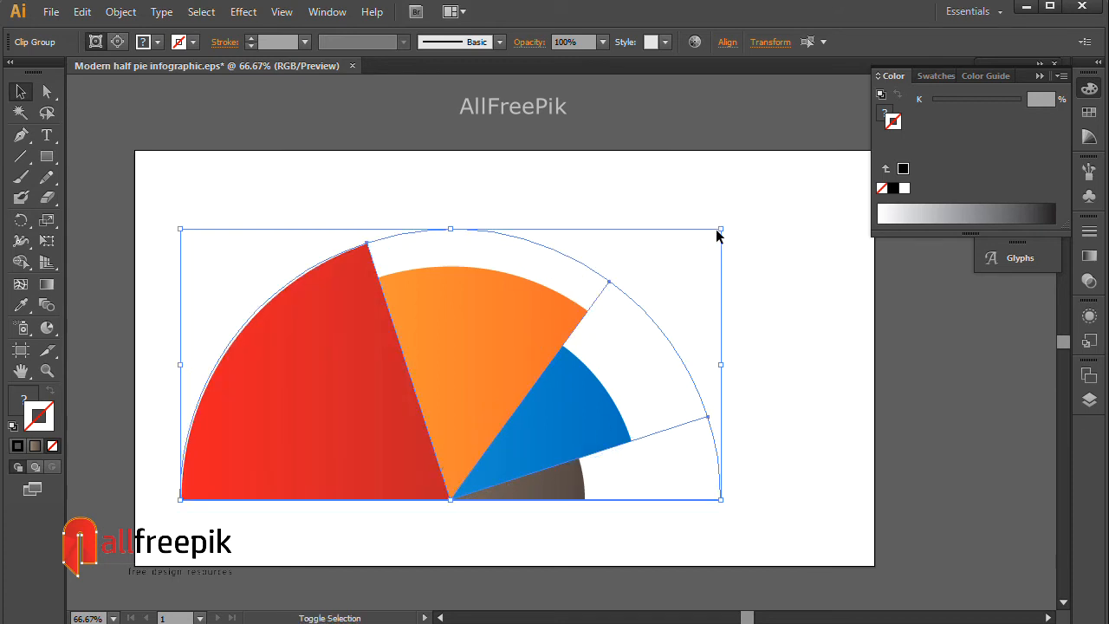
drag(722, 231, 747, 216)
drag(481, 386, 482, 400)
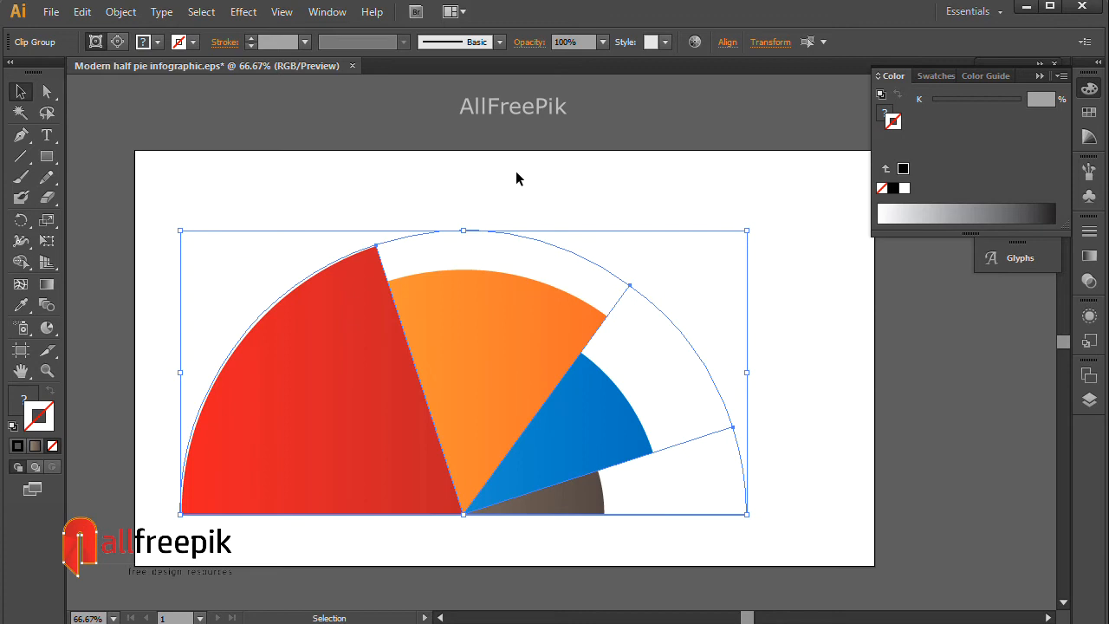
click(562, 206)
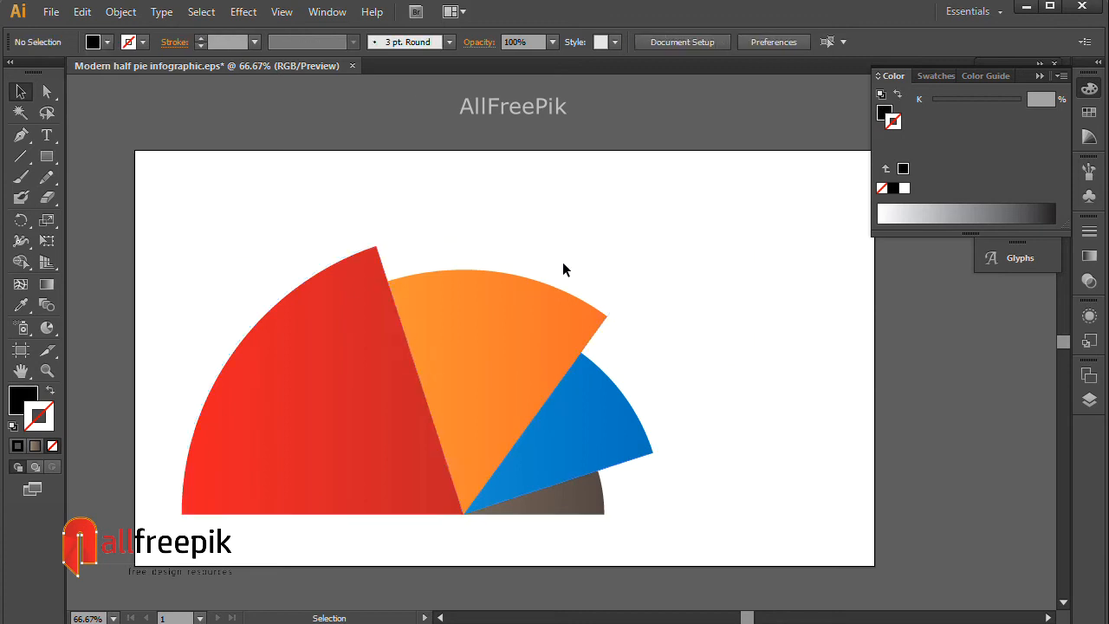
Select the red circle inside its clipping mask and make its linear gradient fill editable
scroll(564, 257, right, 1)
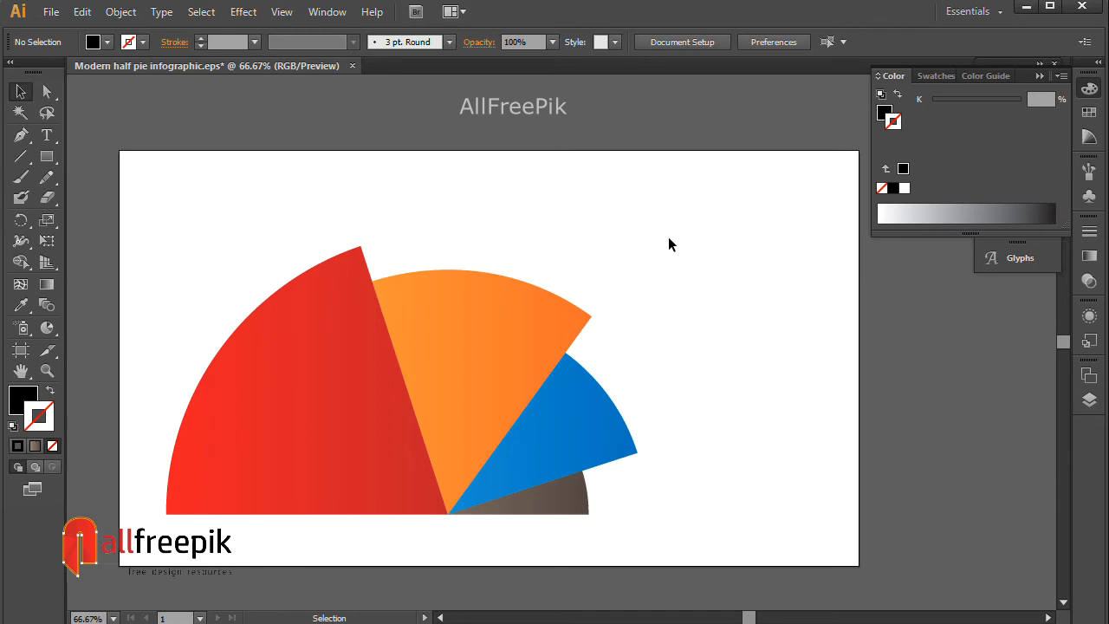
key(a)
click(295, 386)
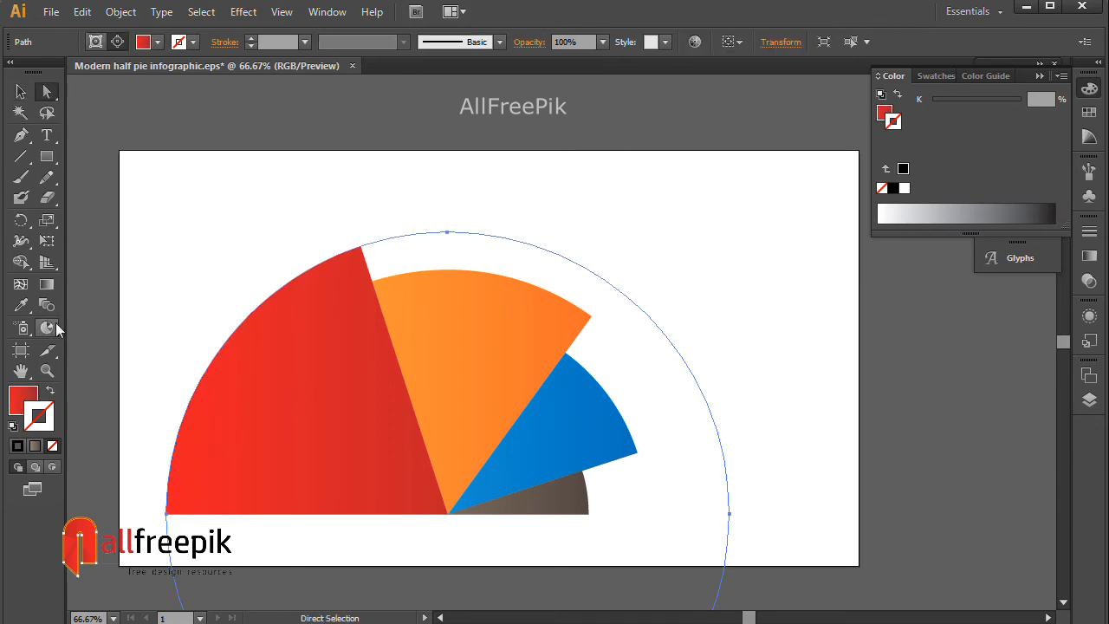
click(52, 286)
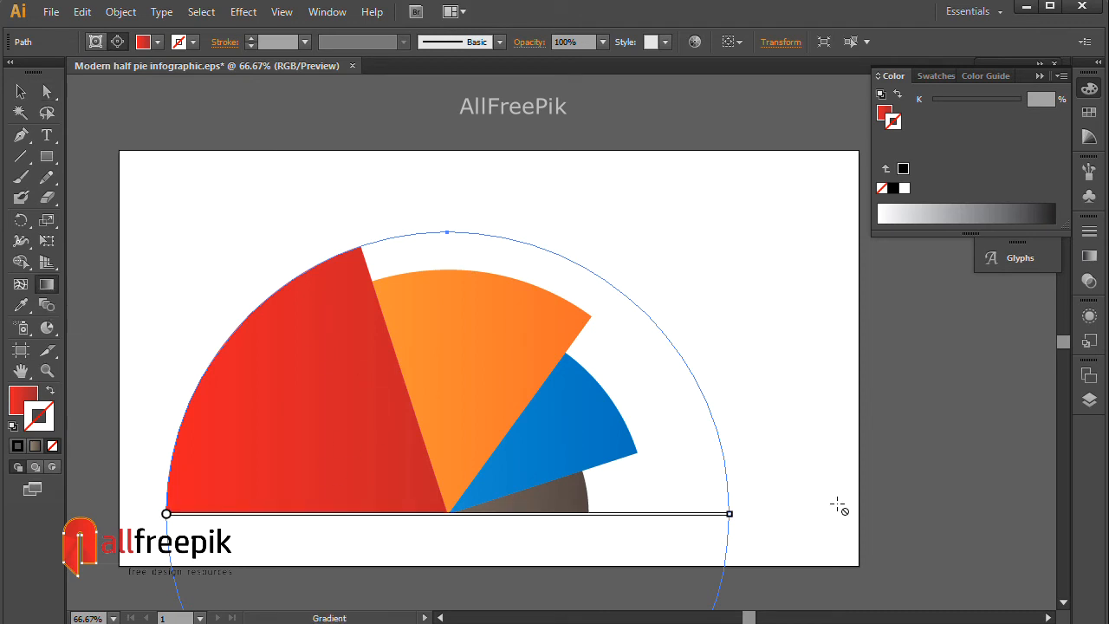
click(1089, 258)
click(885, 276)
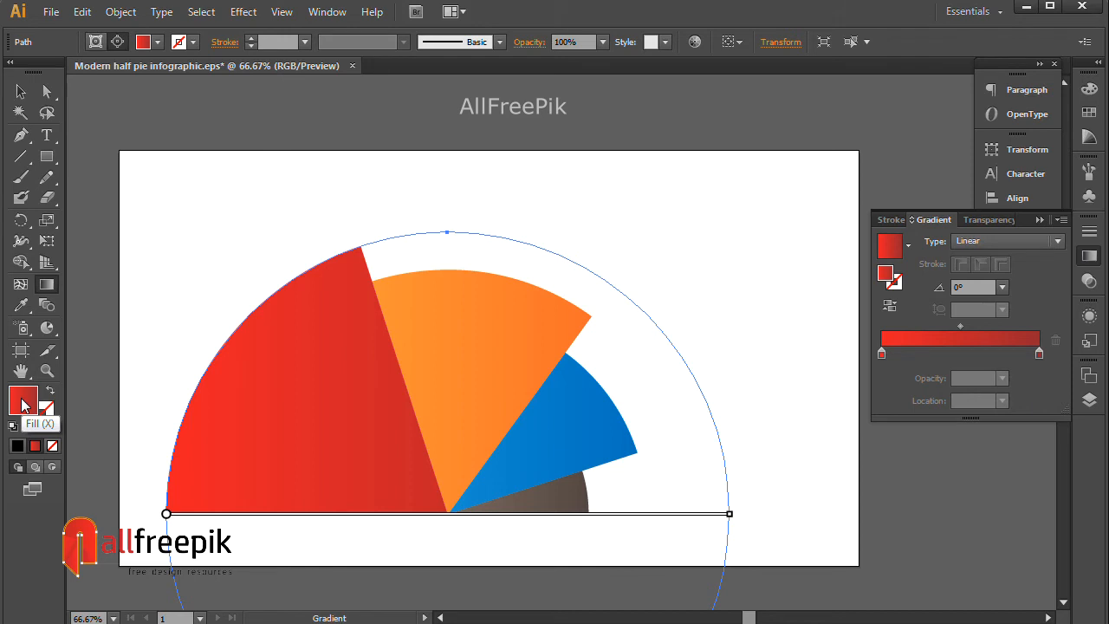
mouse_move(394, 362)
mouse_down()
mouse_move(274, 527)
mouse_move(387, 377)
mouse_up()
key(ctrl+z)
key(ctrl+z)
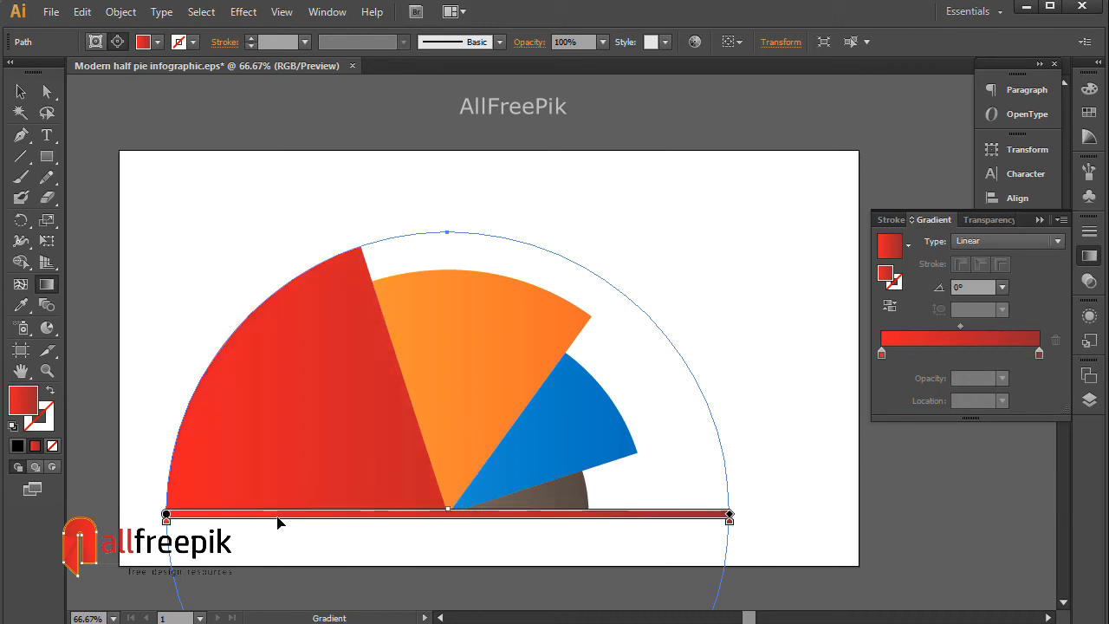
Redraw the red slice's gradient diagonally at 49.4°, running from bright red at the lower left to dark red, and deselect it
drag(280, 491, 390, 364)
drag(316, 488, 406, 365)
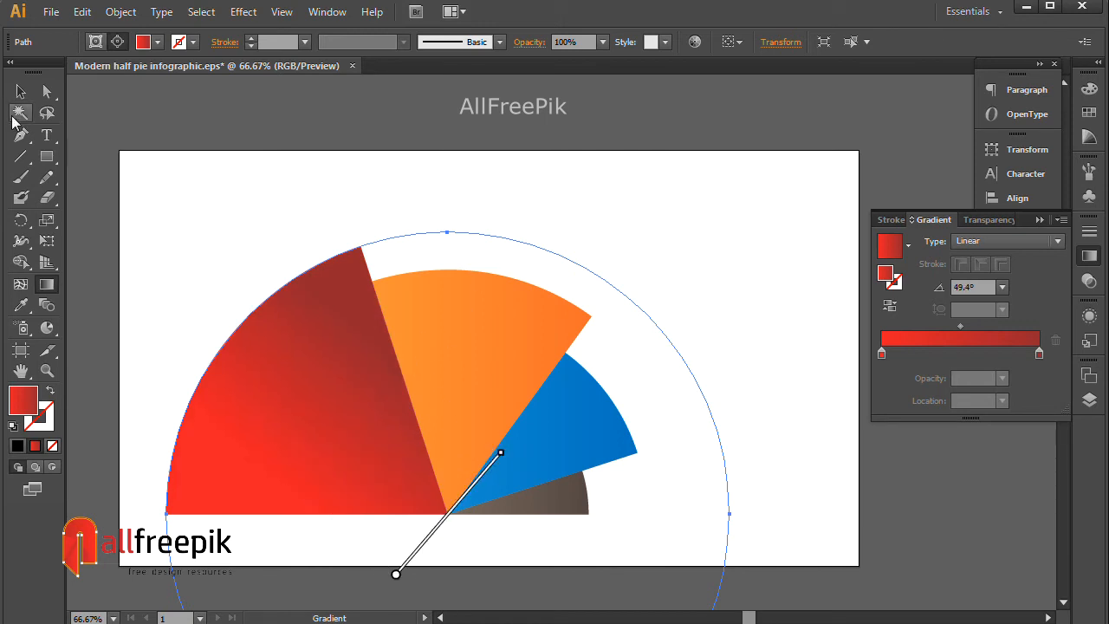
click(47, 91)
click(553, 267)
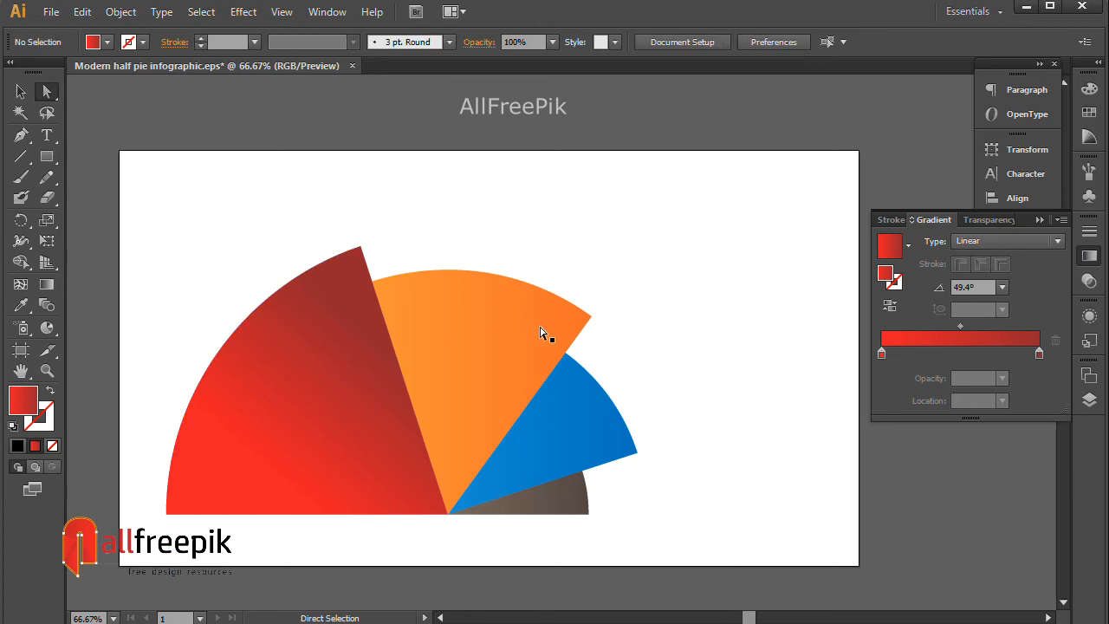
Redraw the orange slice's linear gradient across the slice at an angle of -18°
click(525, 360)
click(45, 288)
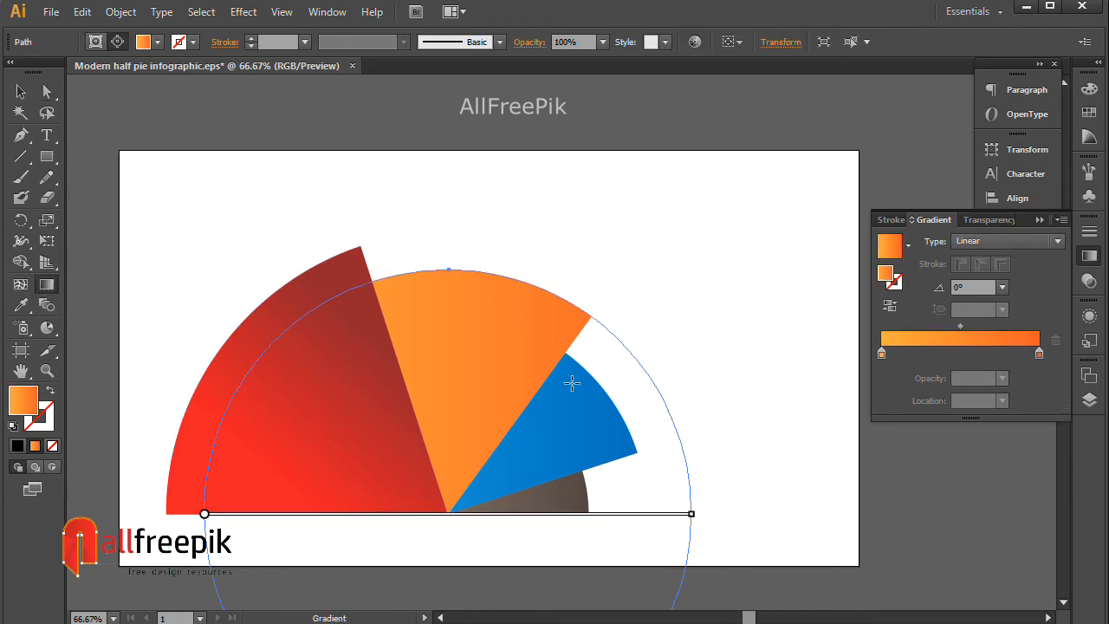
mouse_move(540, 393)
mouse_down()
mouse_move(407, 347)
mouse_move(547, 399)
mouse_move(543, 390)
mouse_up()
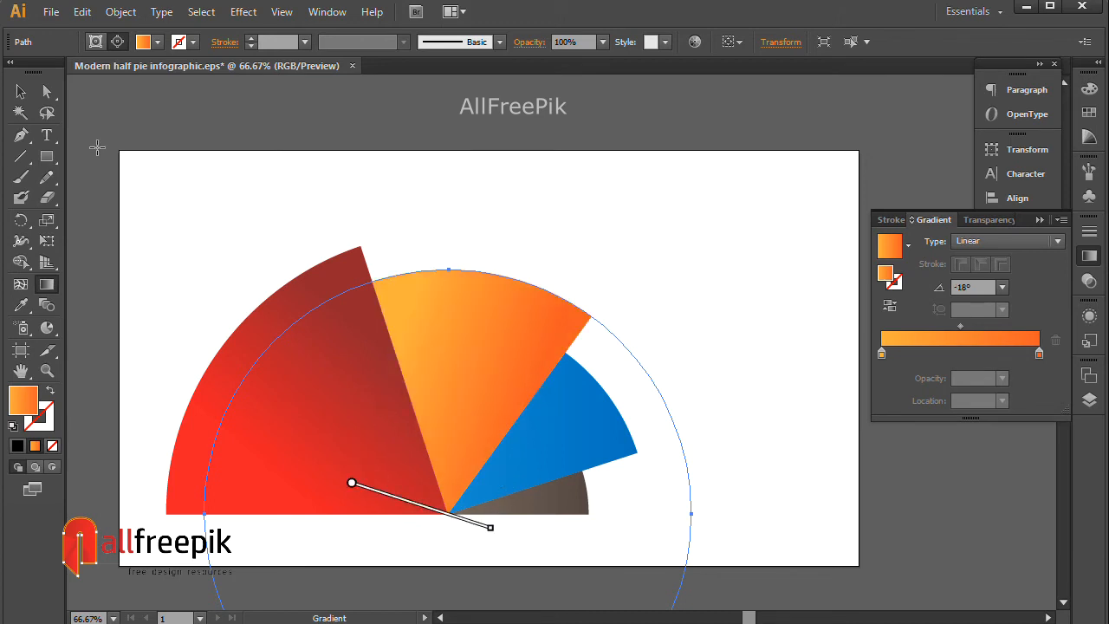
Redraw the blue slice's linear gradient diagonally, from light blue at the upper left to dark blue at the lower right, and deselect it
click(47, 91)
click(453, 173)
click(586, 440)
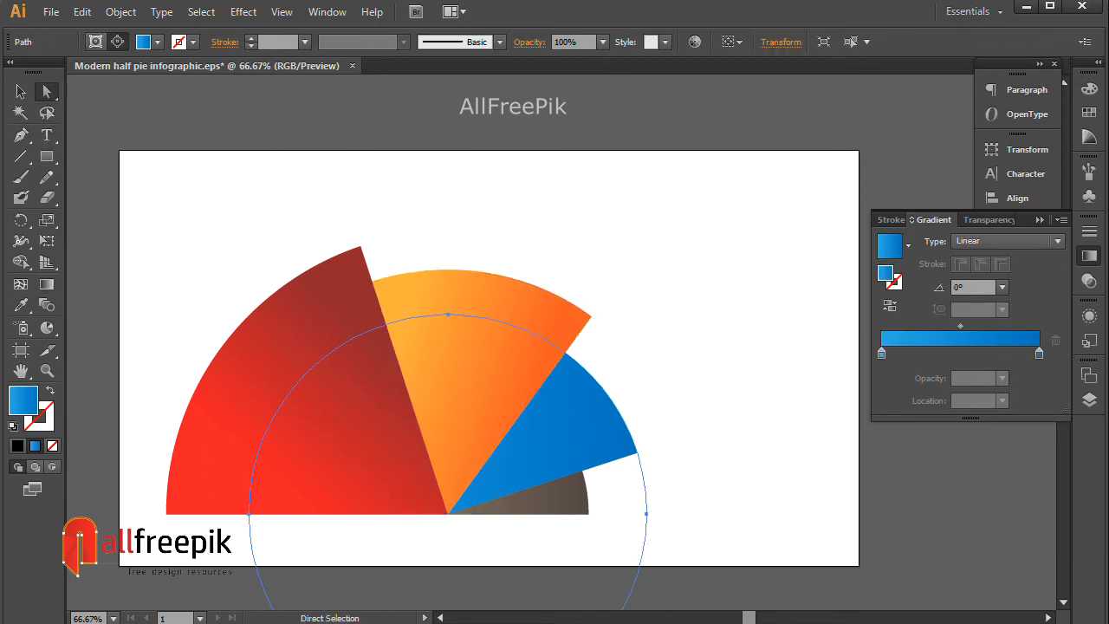
click(47, 284)
drag(521, 406, 573, 478)
click(47, 91)
click(694, 467)
Redraw the brown slice's linear gradient steeply downward at -76°, from light to dark brown, and deselect it
click(529, 507)
click(47, 289)
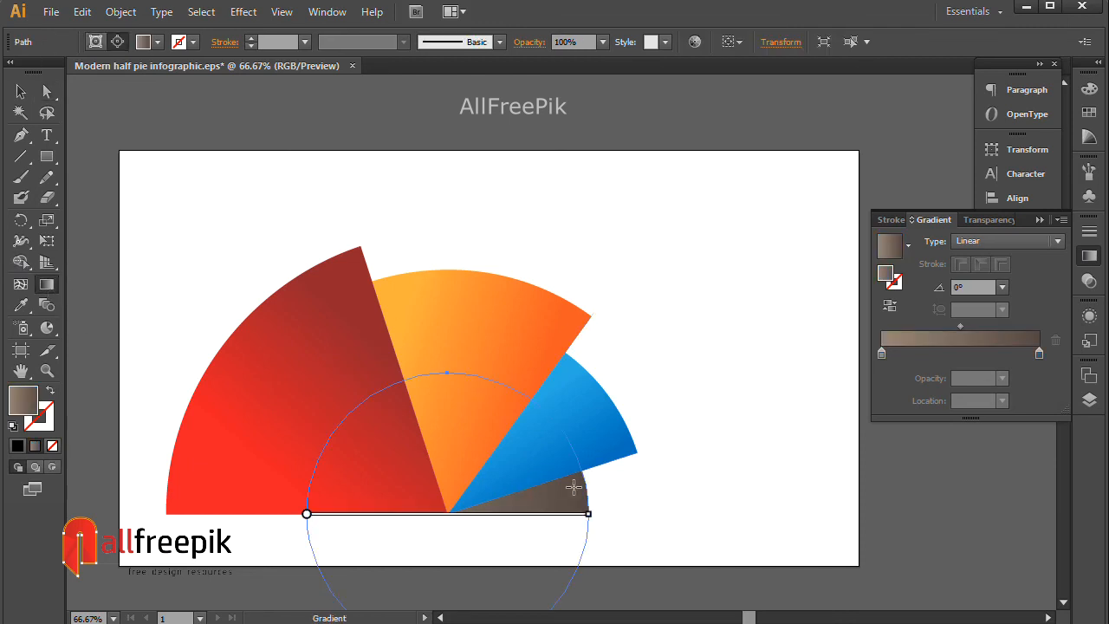
drag(546, 481, 564, 527)
drag(447, 506, 455, 540)
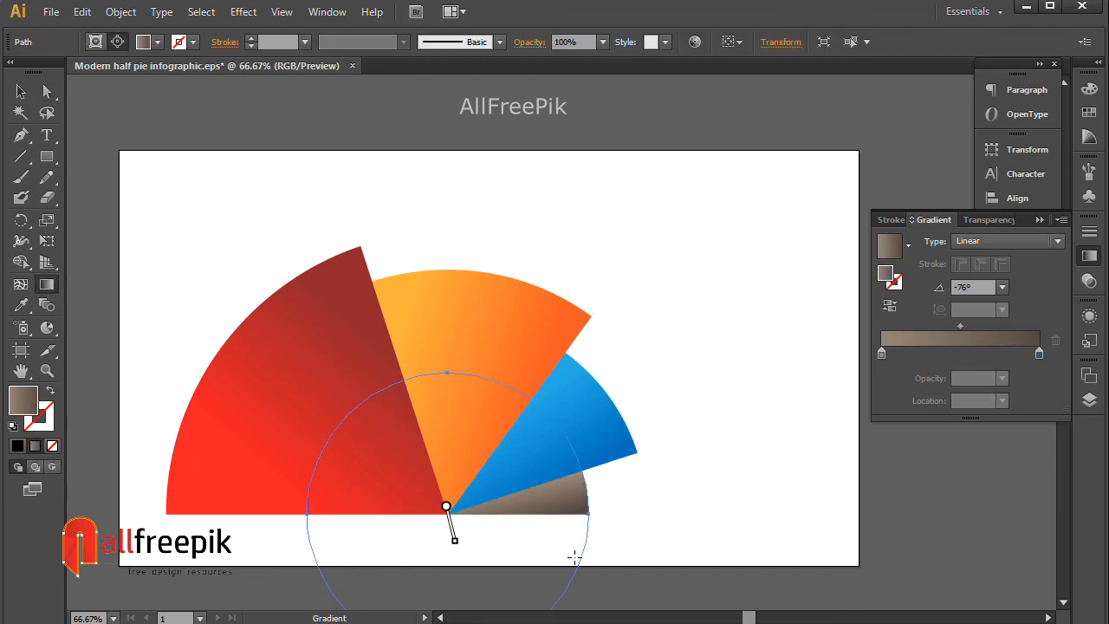
click(21, 91)
click(486, 208)
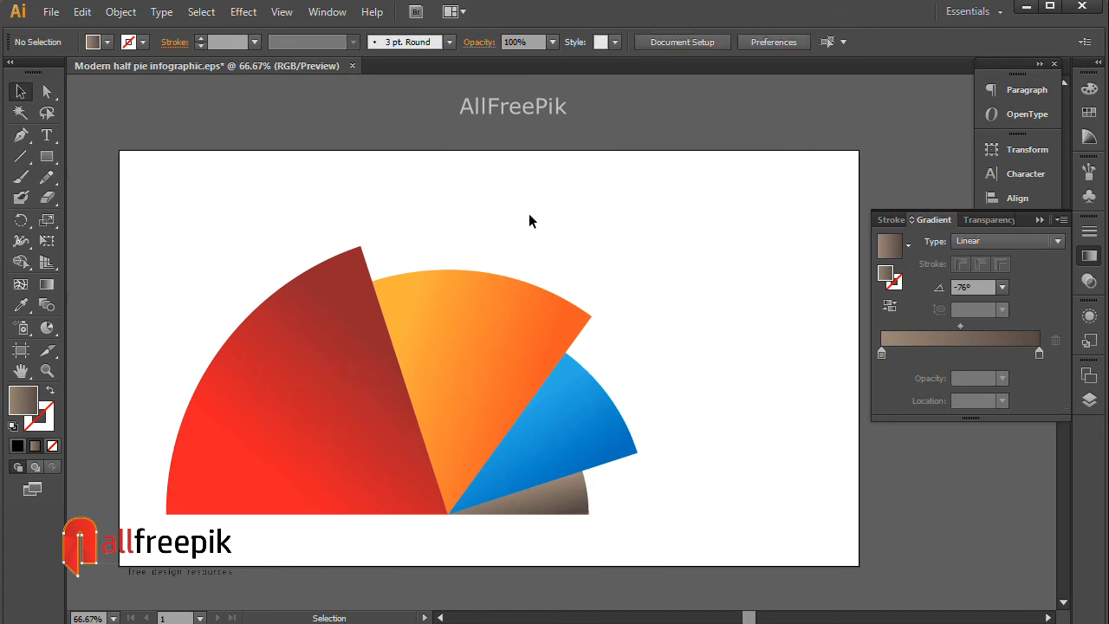
Draw a line about 175 px wide and 543 px high along the red-orange boundary, from above the red slice's tip to the pie's centre
alt+click(584, 259)
drag(610, 367, 520, 349)
drag(186, 260, 579, 502)
click(618, 429)
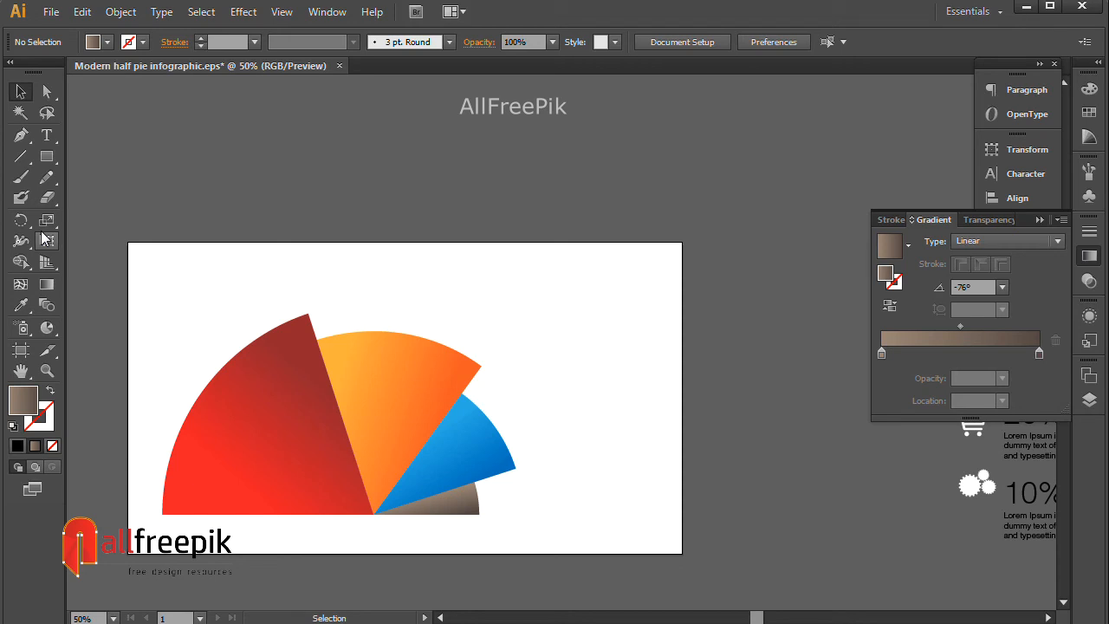
key(ctrl+space)
drag(213, 247, 587, 525)
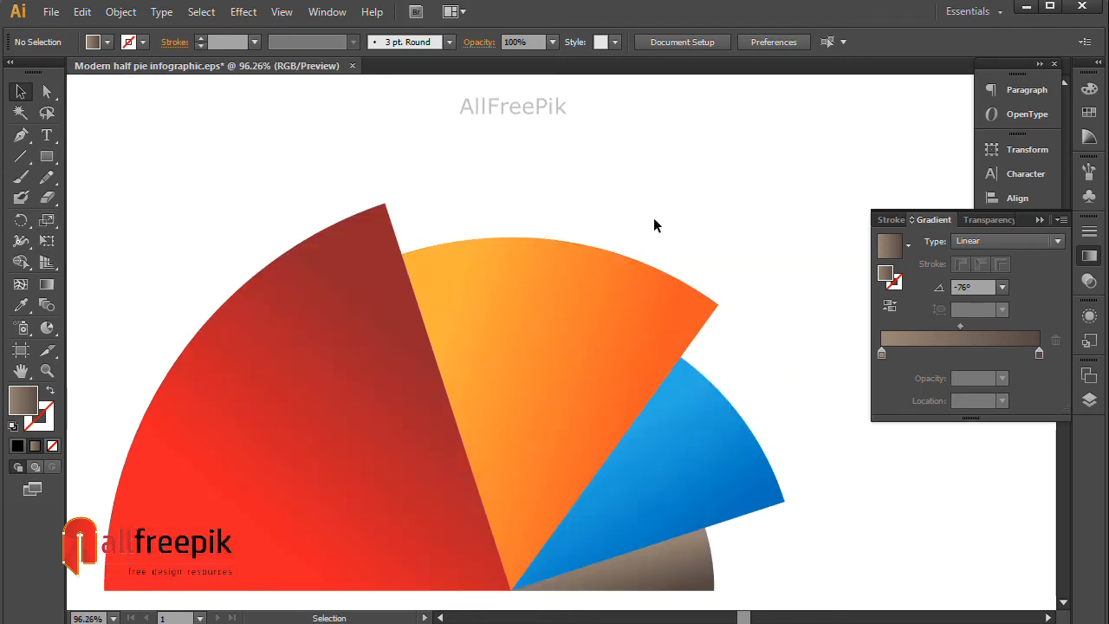
click(26, 168)
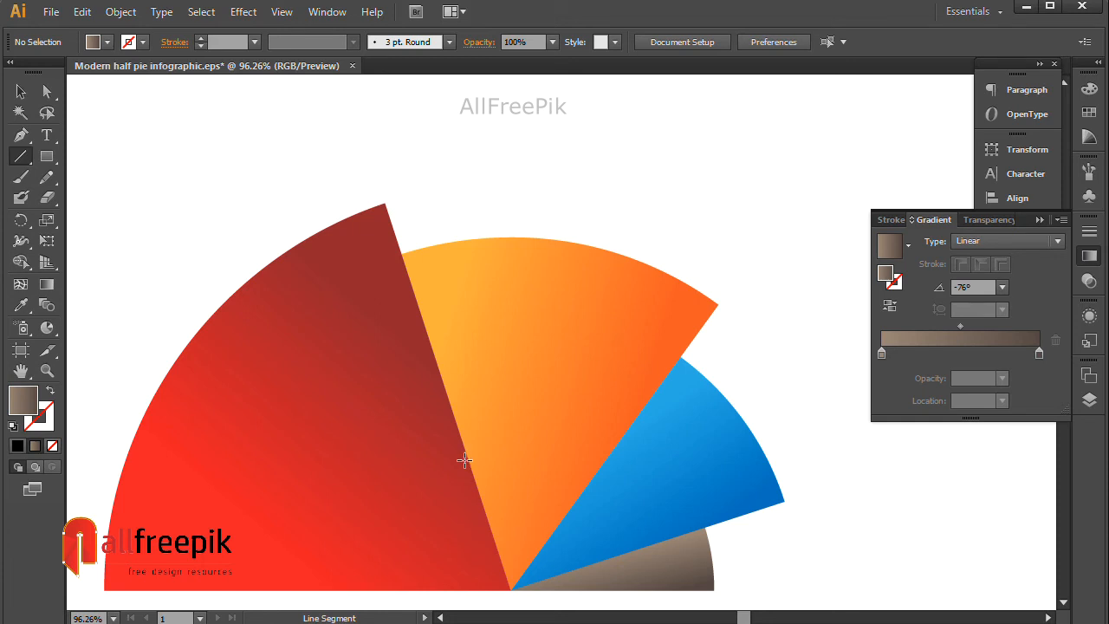
mouse_move(361, 137)
mouse_down()
mouse_move(481, 487)
mouse_move(500, 602)
mouse_move(511, 544)
mouse_up()
Give the new line the red slice's gradient as its stroke with no fill, and deselect it
click(47, 95)
key(space)
drag(392, 97, 360, 261)
click(382, 264)
click(21, 305)
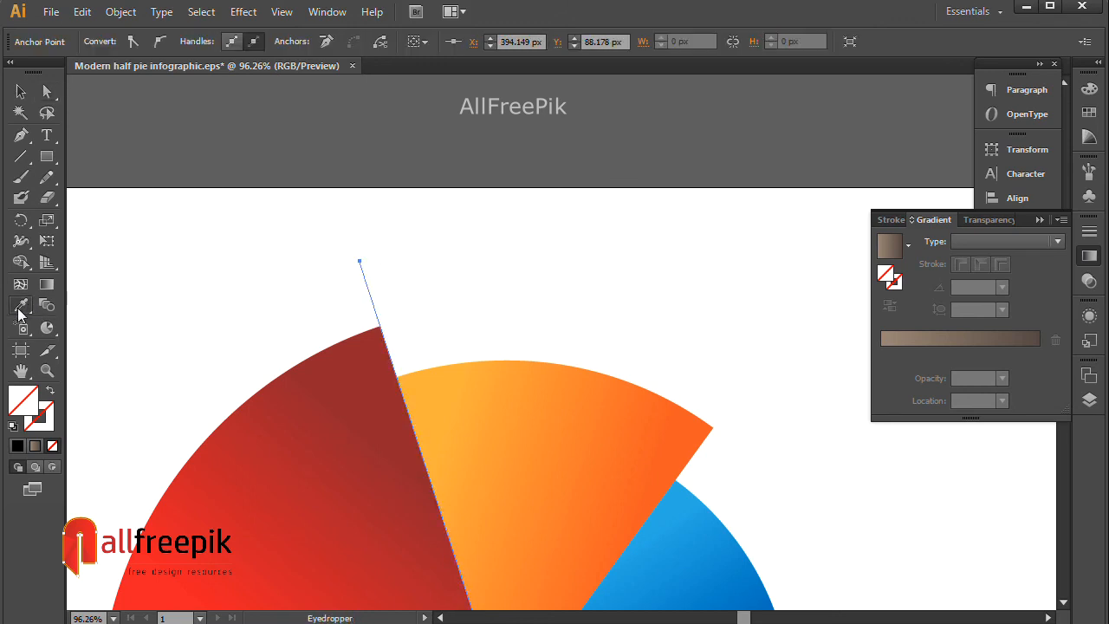
click(255, 448)
click(51, 392)
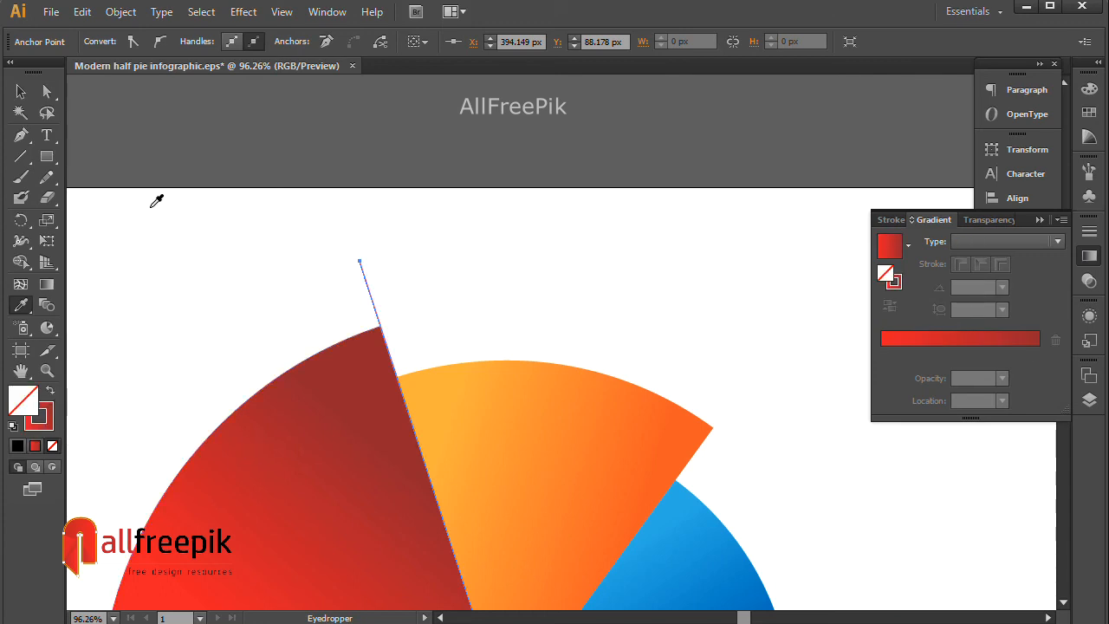
click(47, 93)
click(518, 210)
Select the red line, make its stroke the active paint attribute, and deselect the line
drag(654, 311, 597, 110)
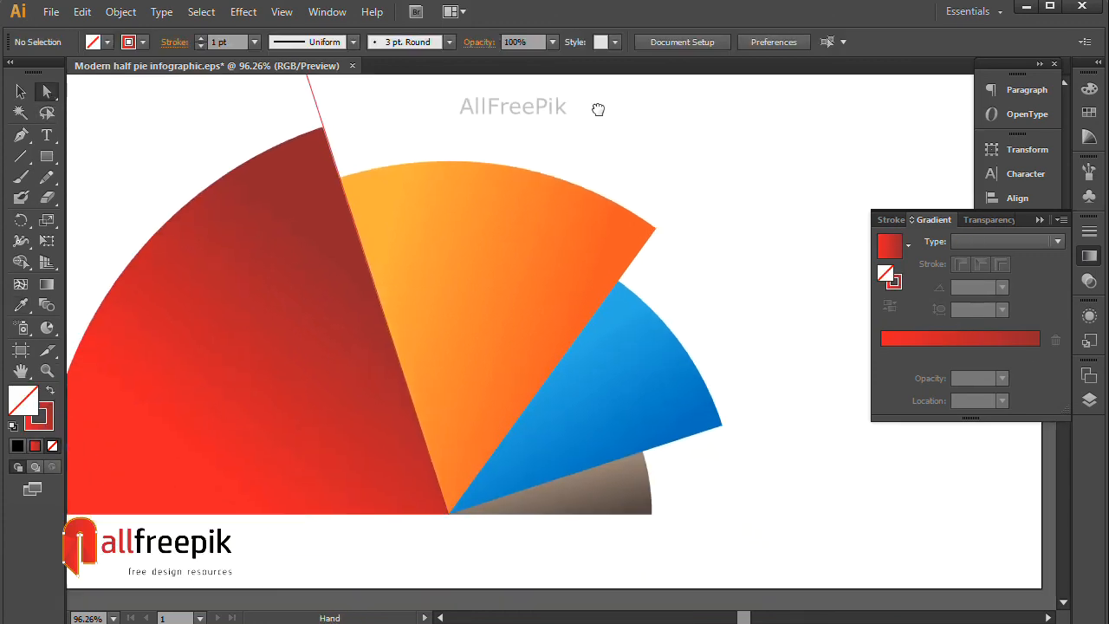
drag(708, 322, 715, 308)
drag(766, 528, 770, 530)
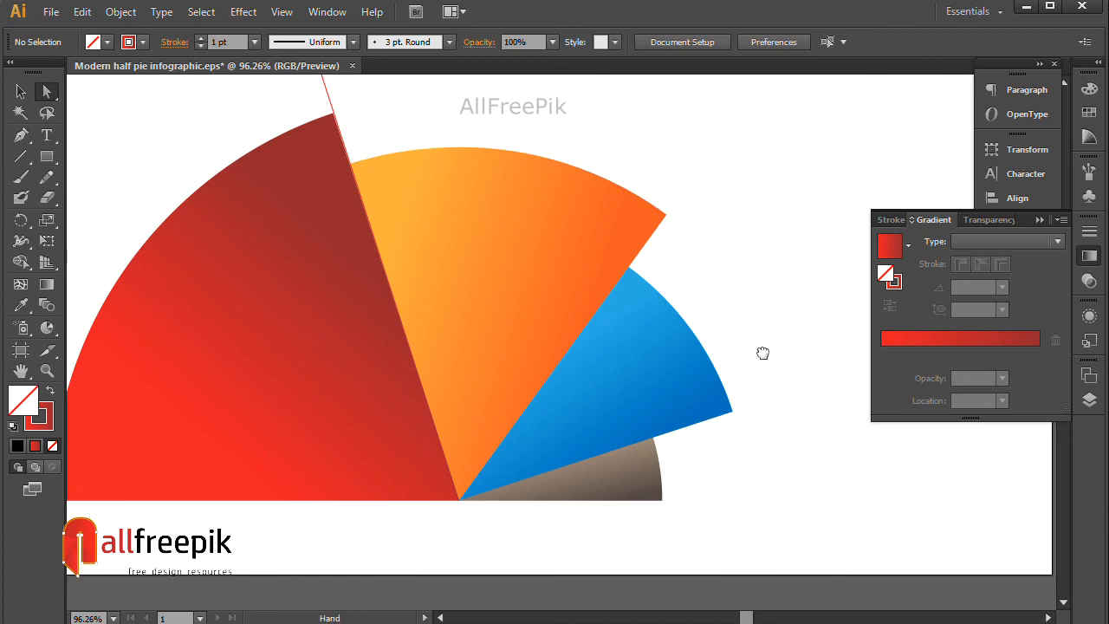
drag(743, 216, 728, 290)
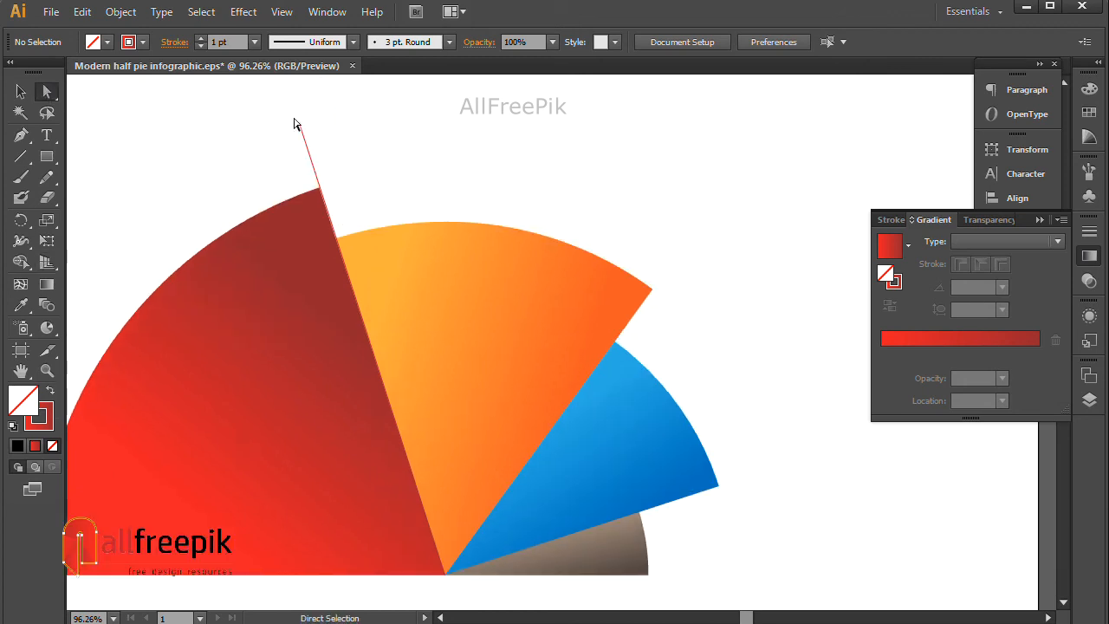
click(312, 145)
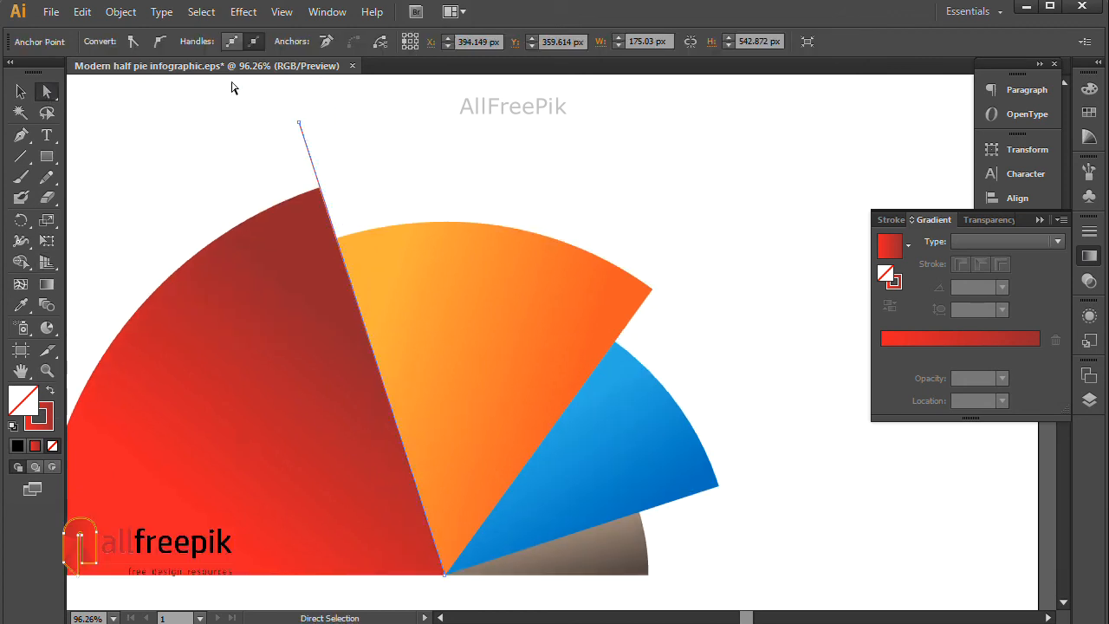
click(43, 414)
click(161, 151)
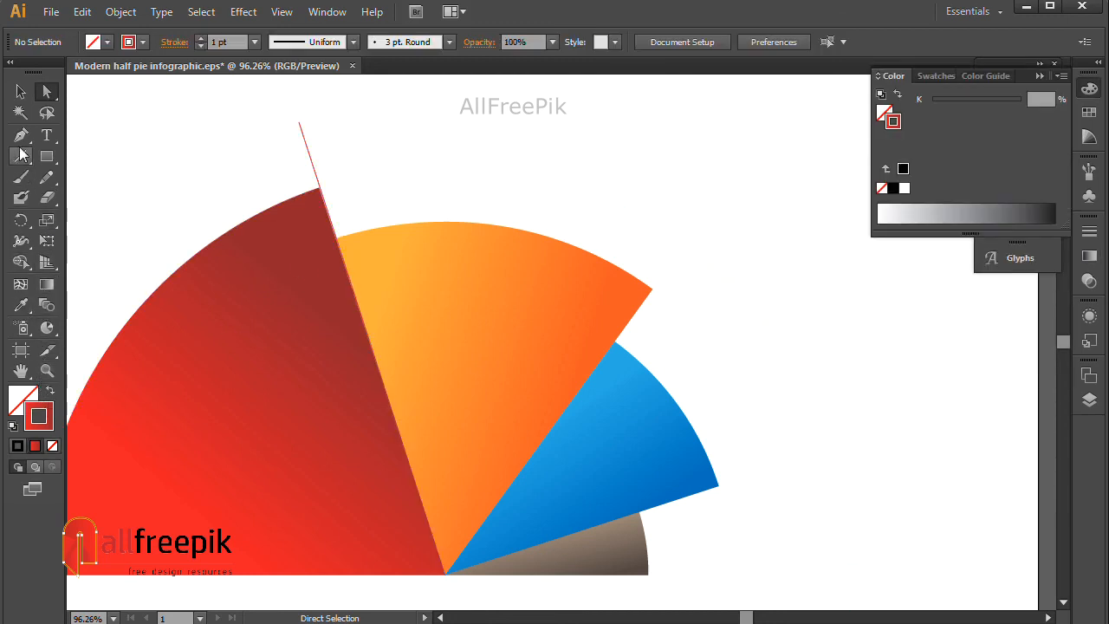
Copy the red line and paste the duplicate directly in front of the original
click(23, 92)
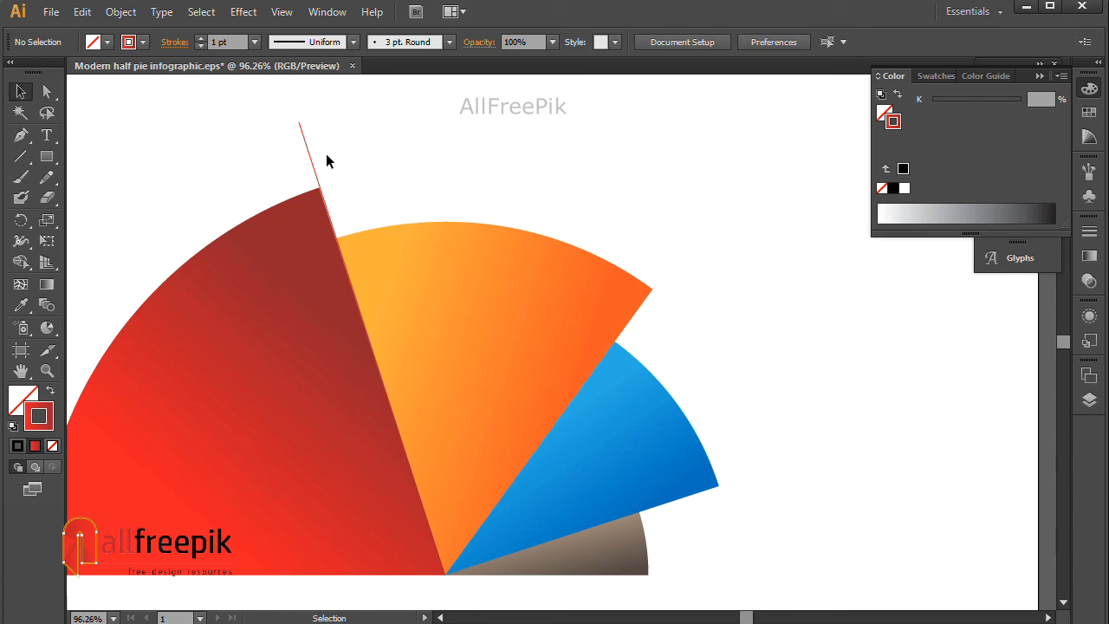
click(309, 153)
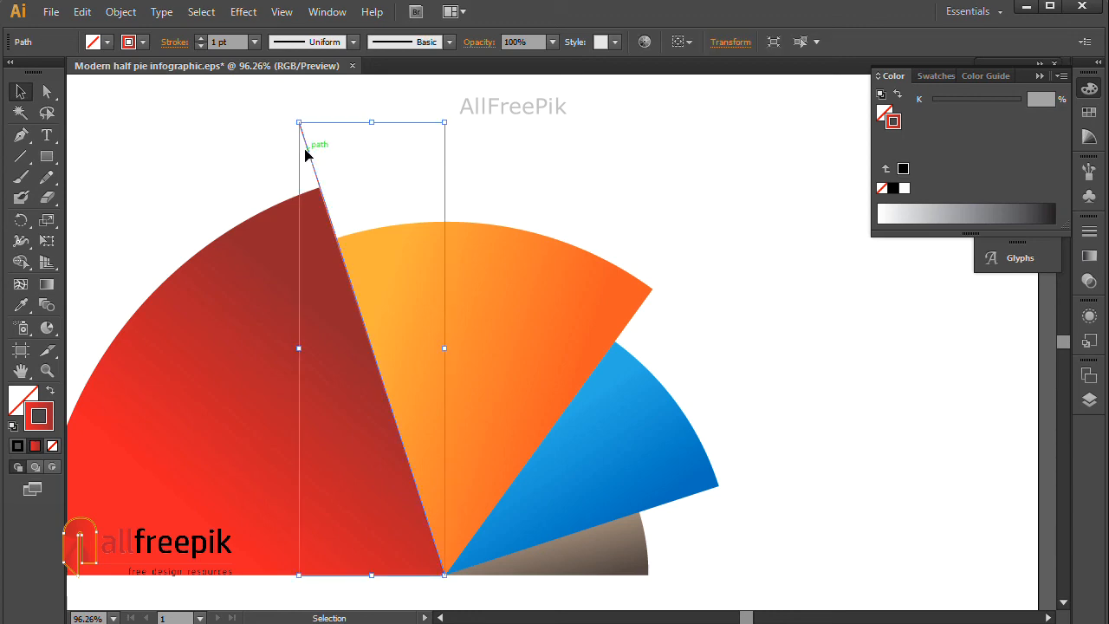
click(132, 18)
mouse_move(86, 15)
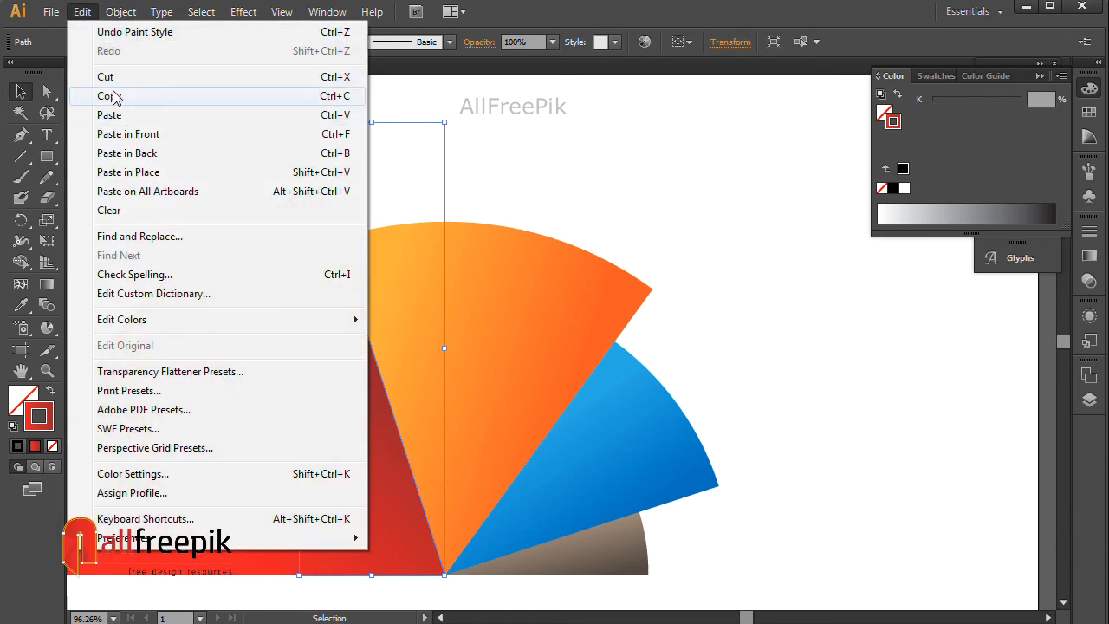
click(110, 95)
click(82, 12)
click(156, 134)
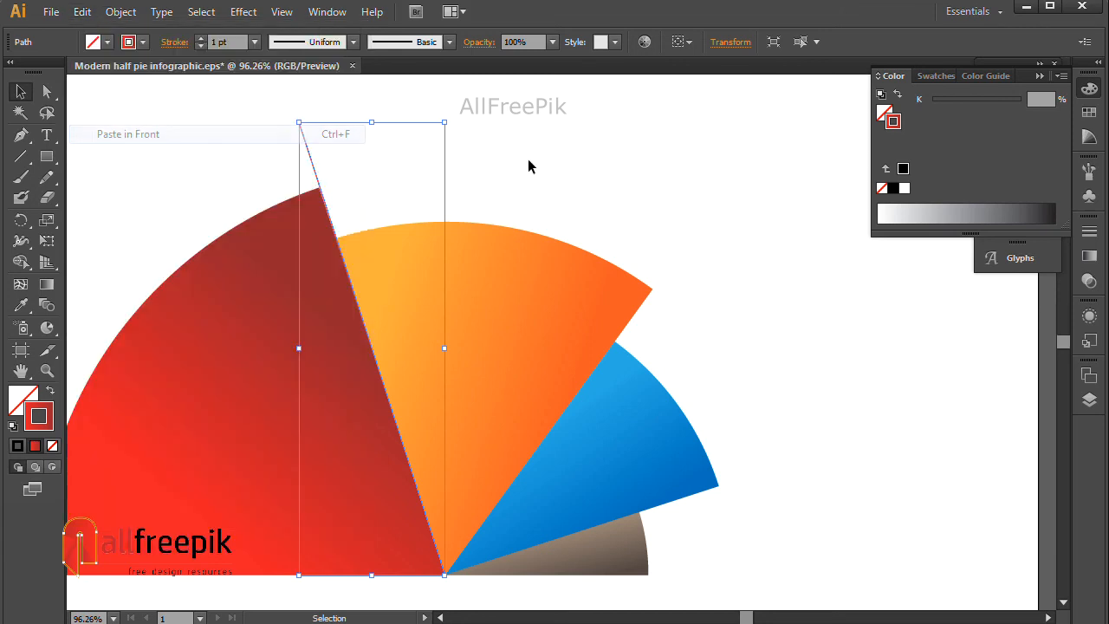
Swing the copied line's upper endpoint across to extend beyond the orange slice's outer corner, along the orange-blue boundary
click(525, 164)
click(47, 91)
drag(299, 123, 712, 212)
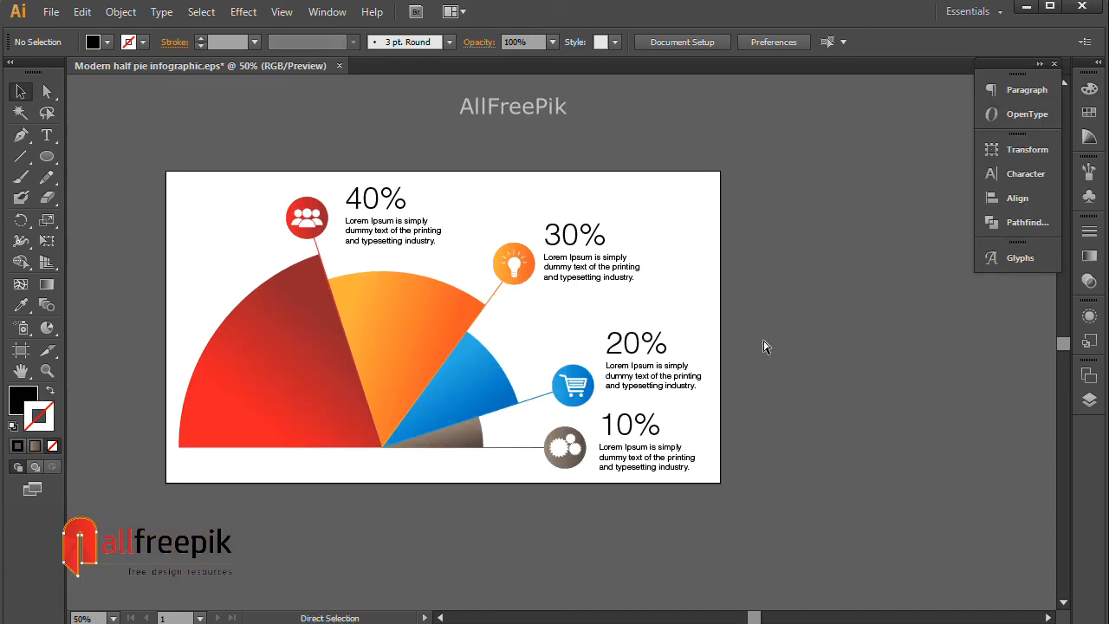
Save the completed infographic with its four icon callouts and percentage texts
key(ctrl+minus)
drag(594, 410, 692, 411)
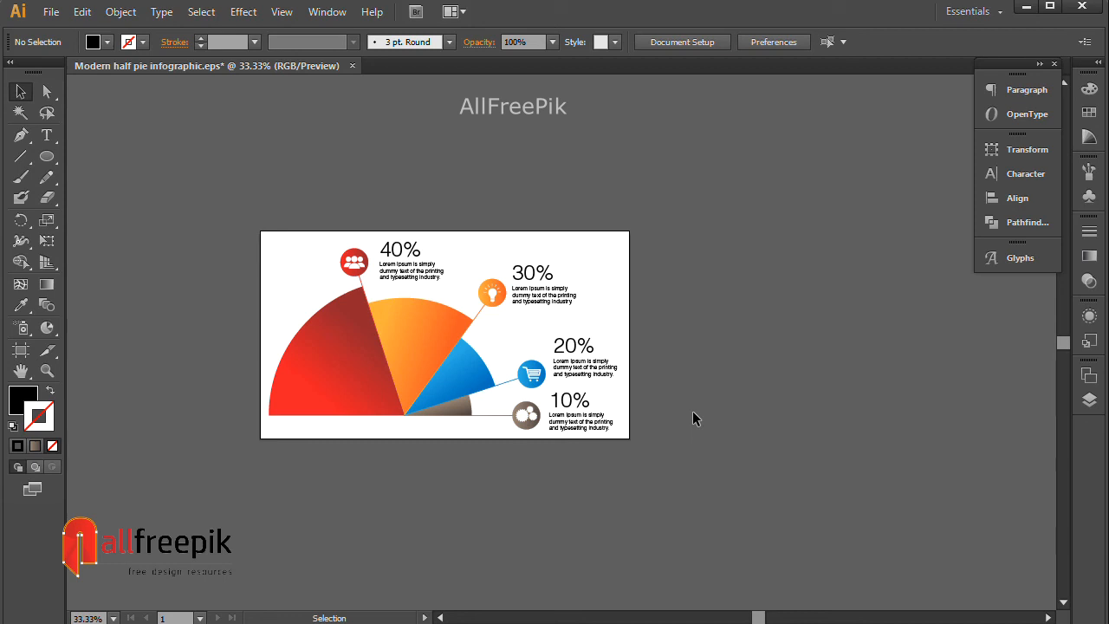
click(599, 418)
click(655, 409)
key(ctrl+s)
Frame the finished artboard in the workspace and close the floating panel group
drag(221, 217, 765, 481)
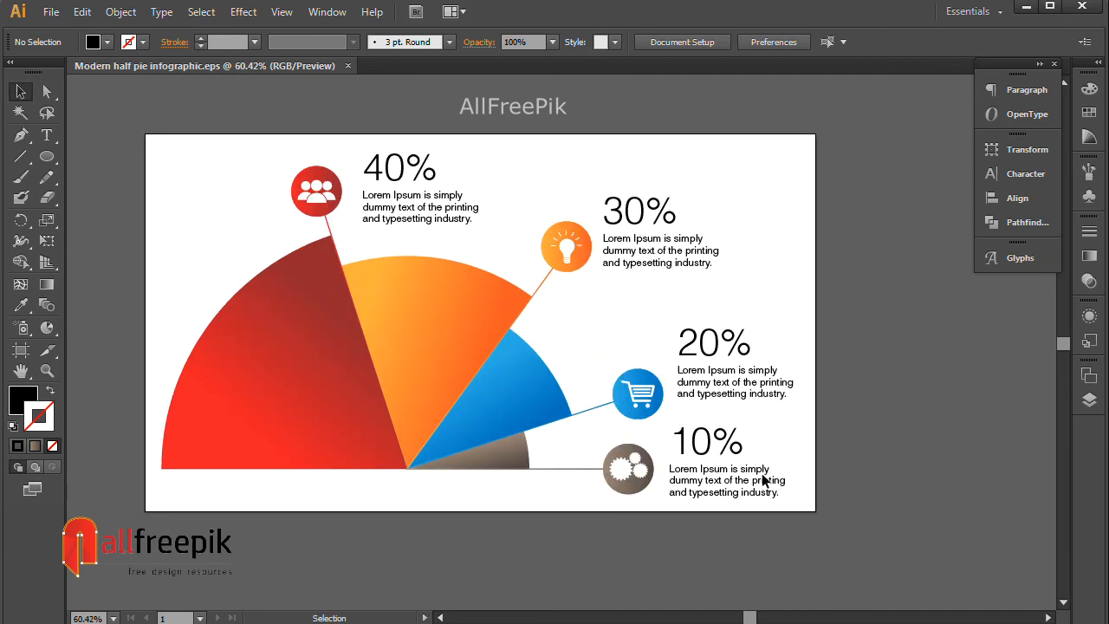
drag(851, 442, 856, 473)
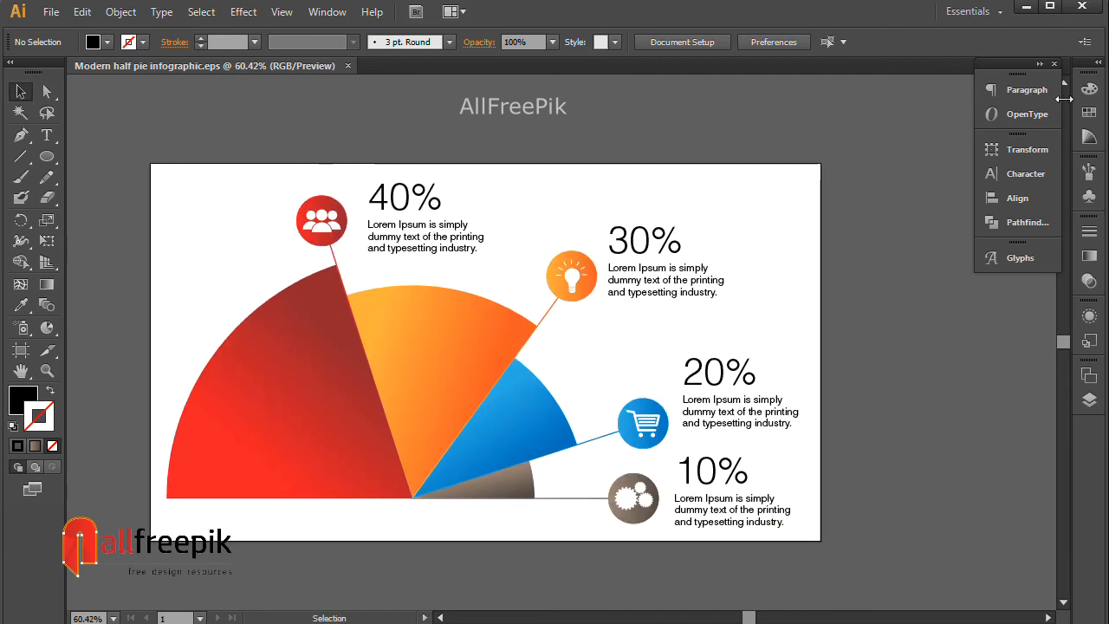
click(1056, 66)
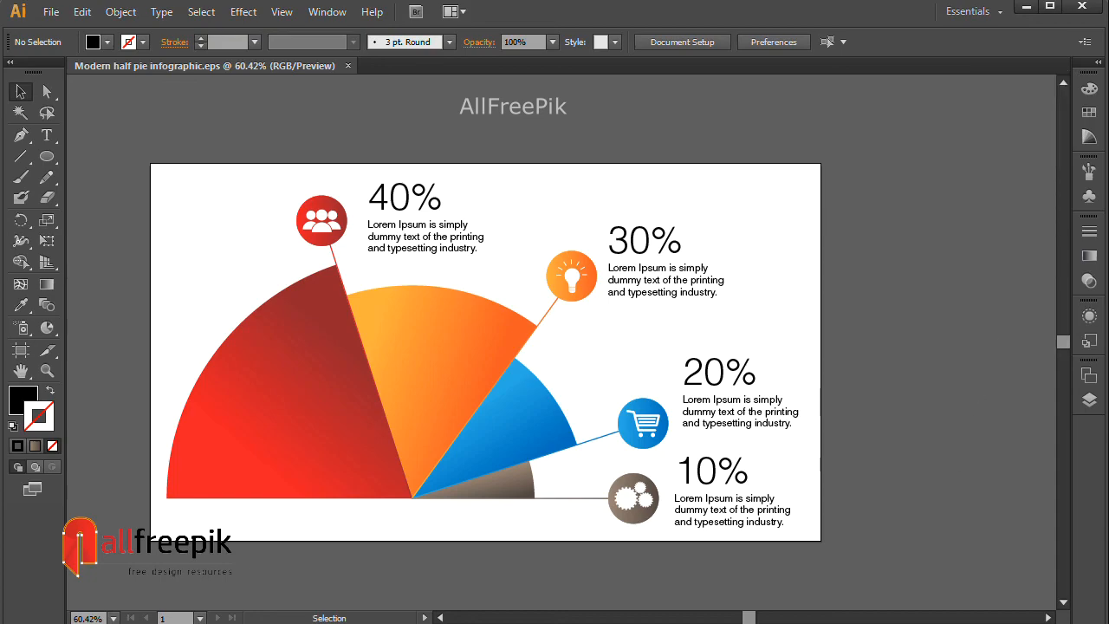